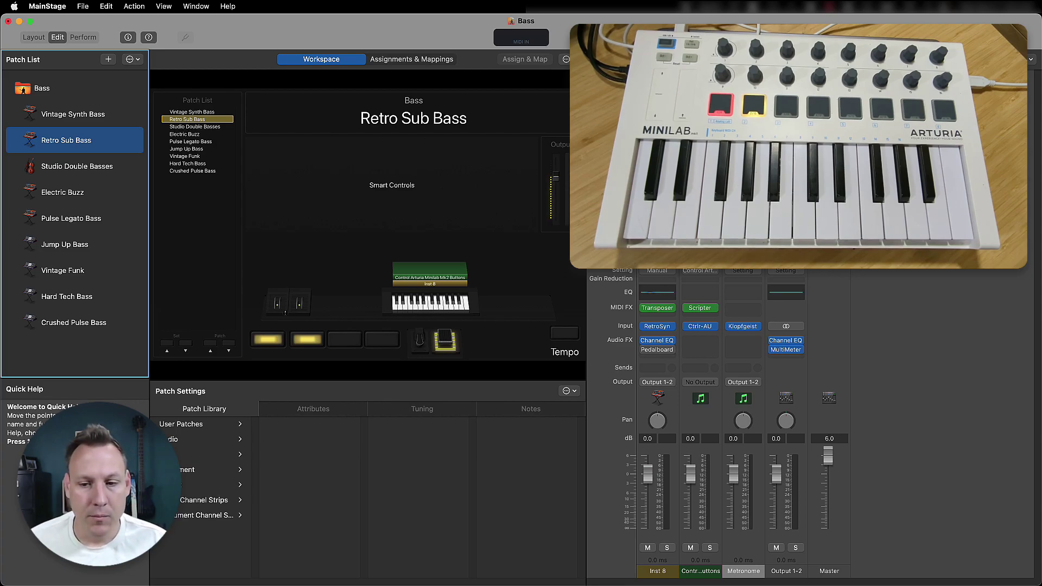
Inspect the colour mappings of pads 2, 1 and 3, ending on Pad 3's Black–Magenta range.
click(307, 340)
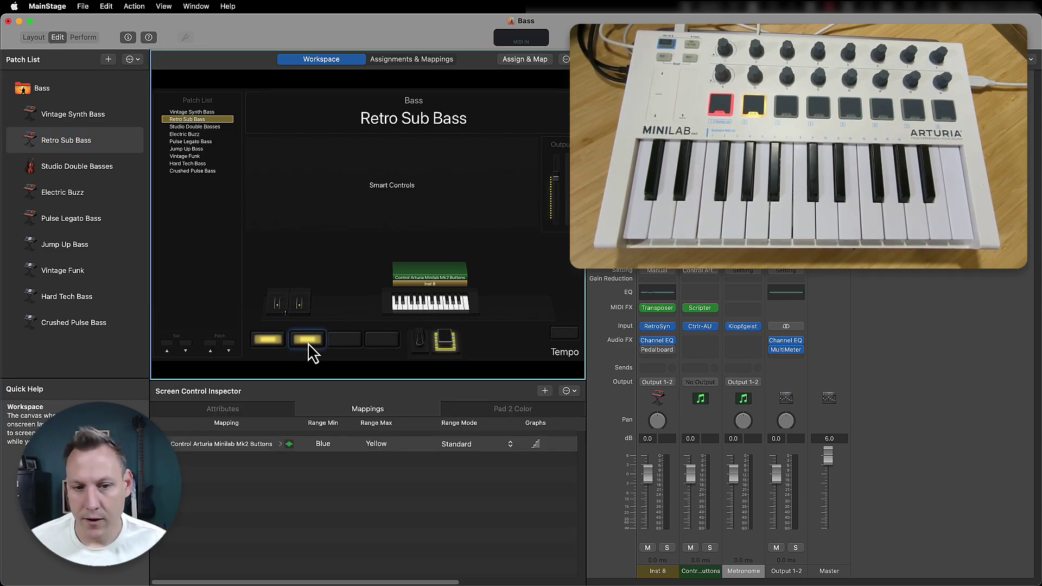
click(260, 338)
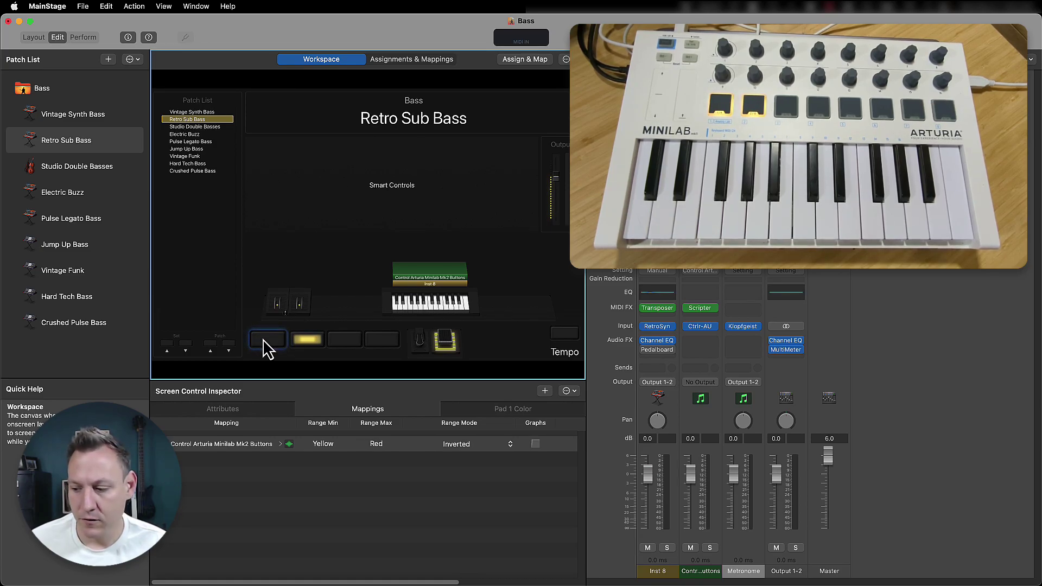
click(351, 341)
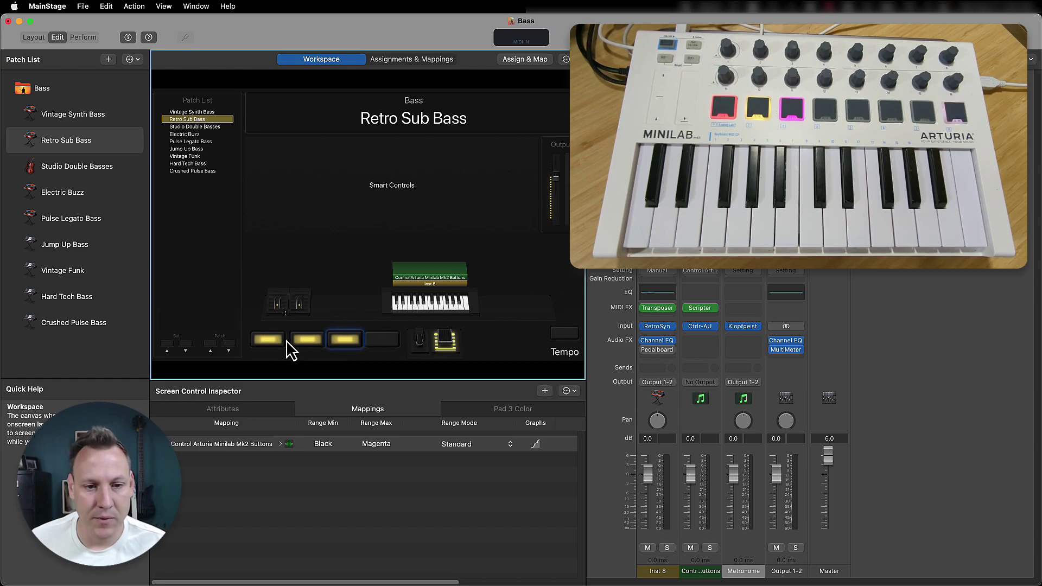
Select the unmapped fourth pad and browse Control Arturia Minilab Mk2 Buttons > Scripter parameters.
click(375, 347)
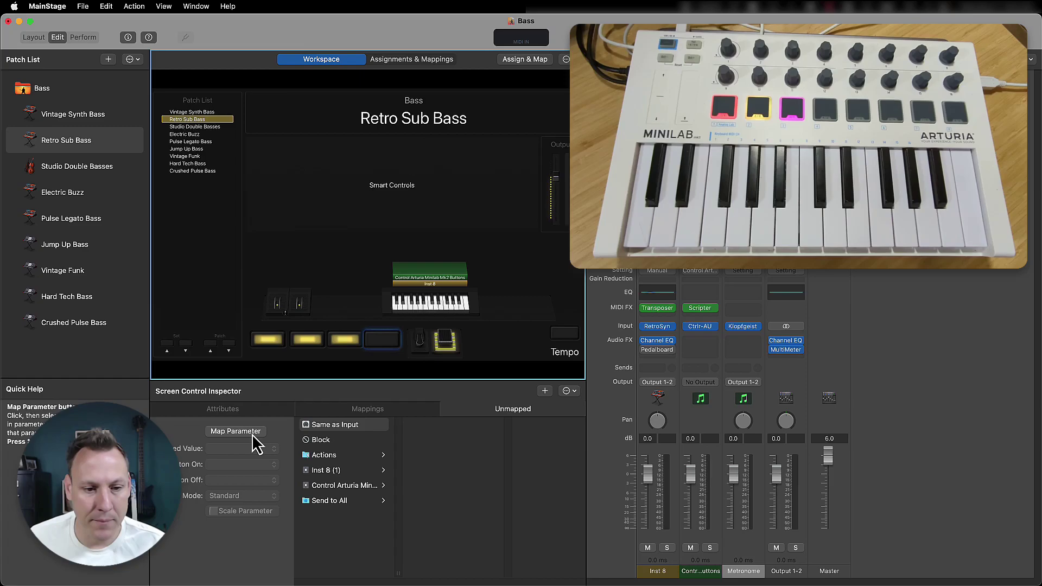
click(332, 488)
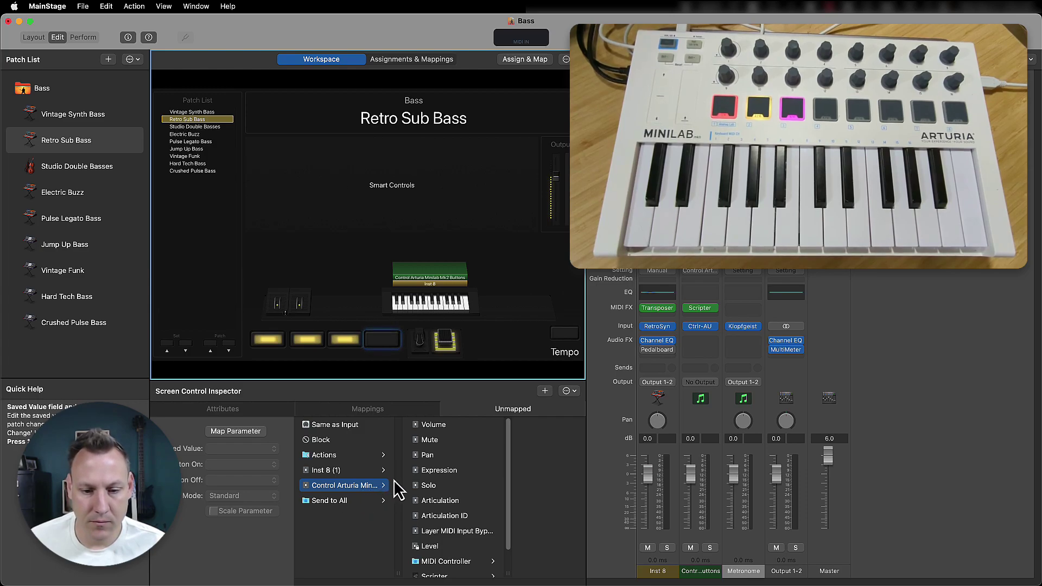
scroll(457, 492, down, 1)
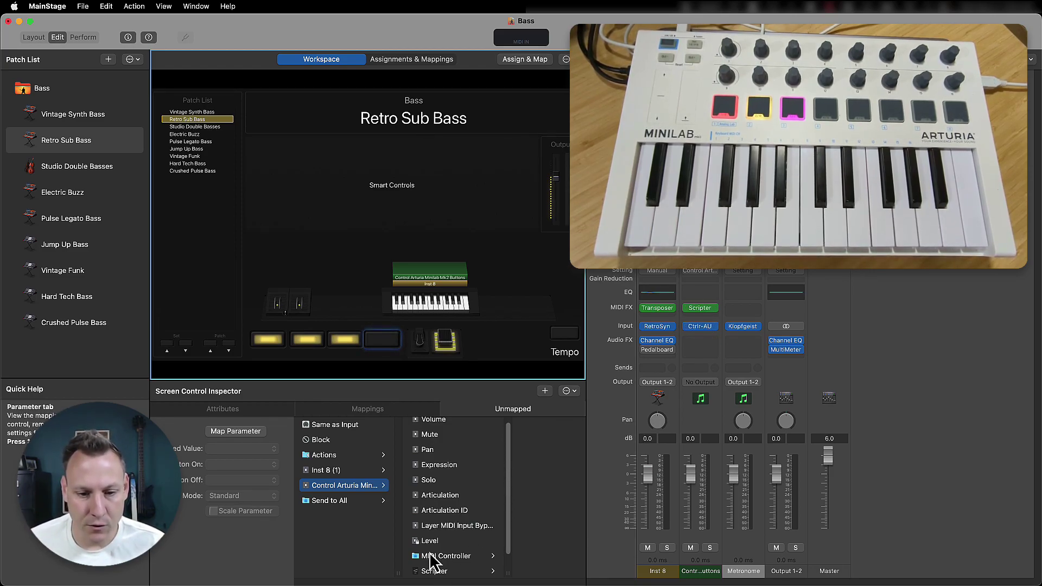
click(430, 572)
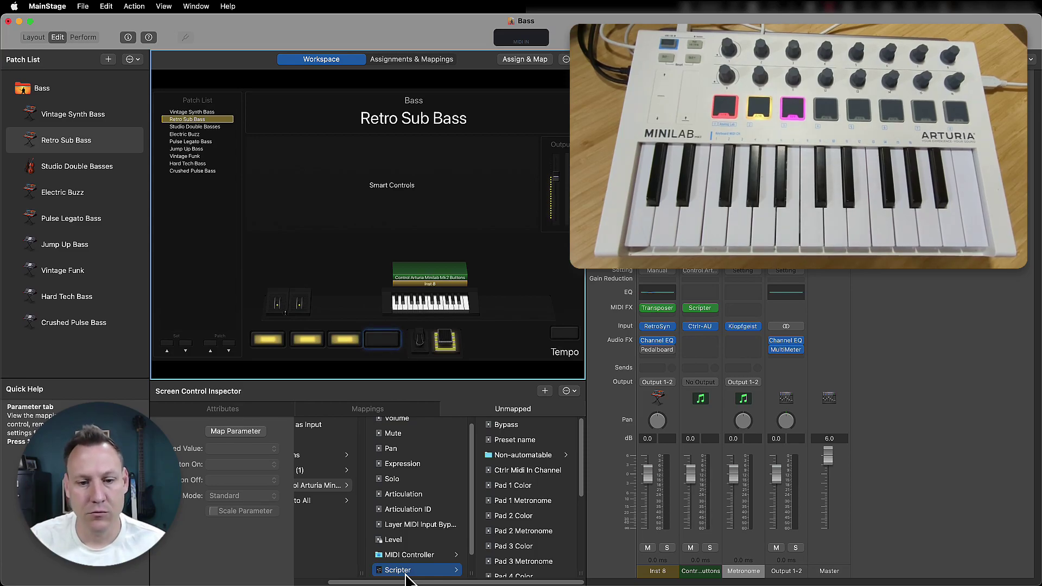
scroll(518, 523, down, 1)
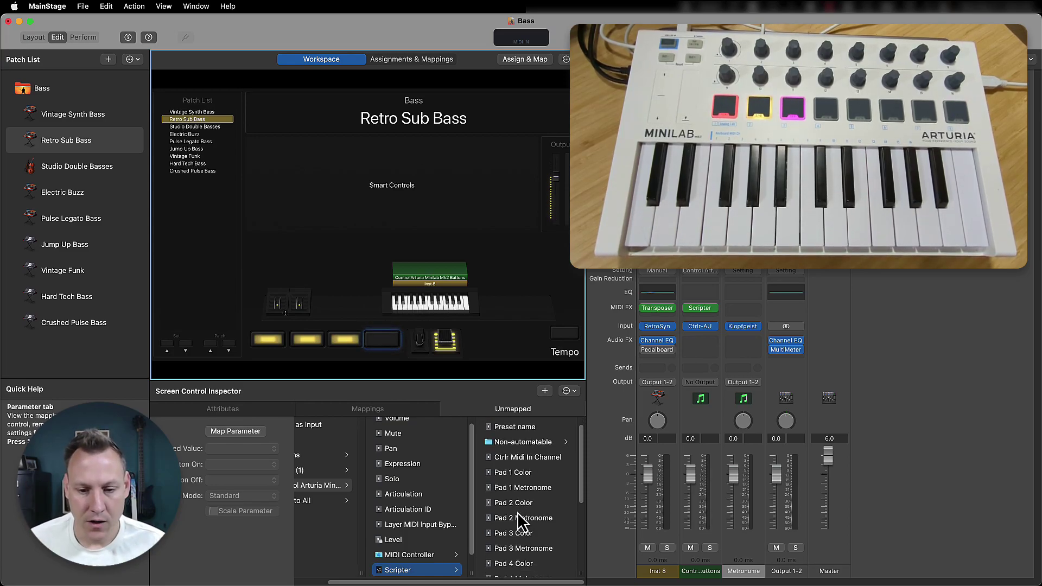
Map the fourth pad to Pad 4 Color and try Magenta, Green and Blue saved colours.
click(516, 563)
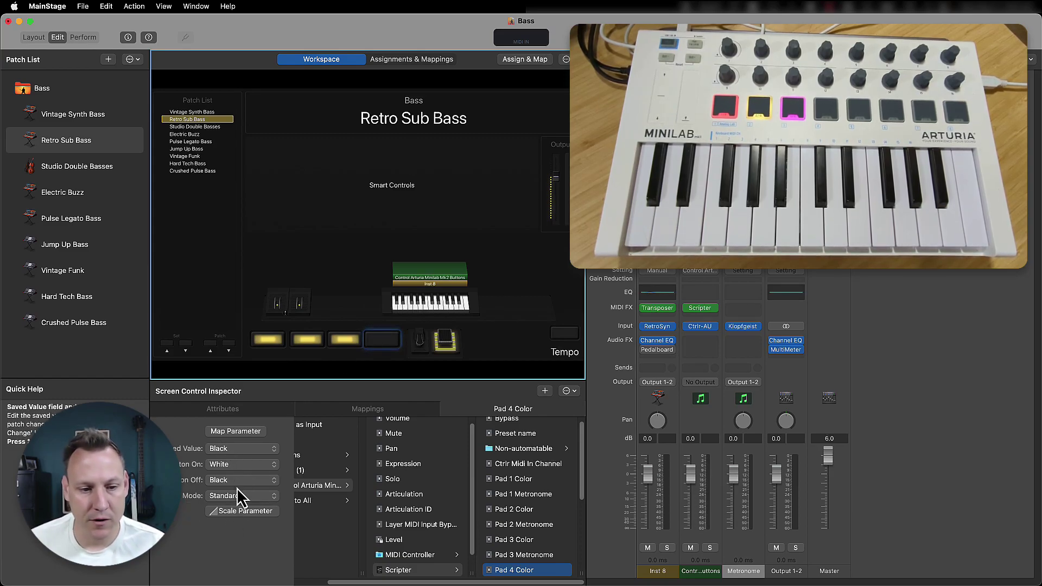
click(247, 448)
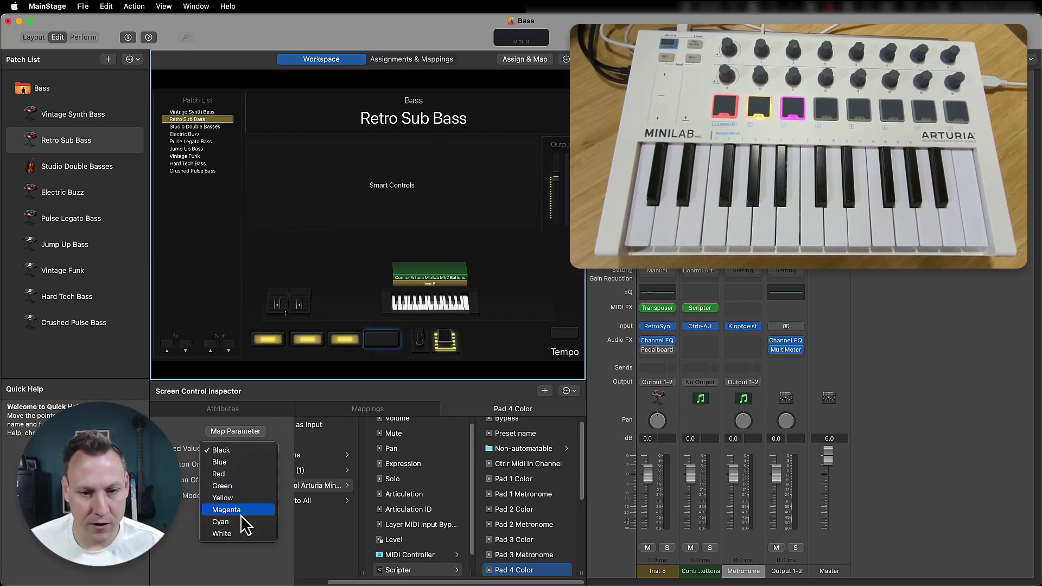
click(242, 511)
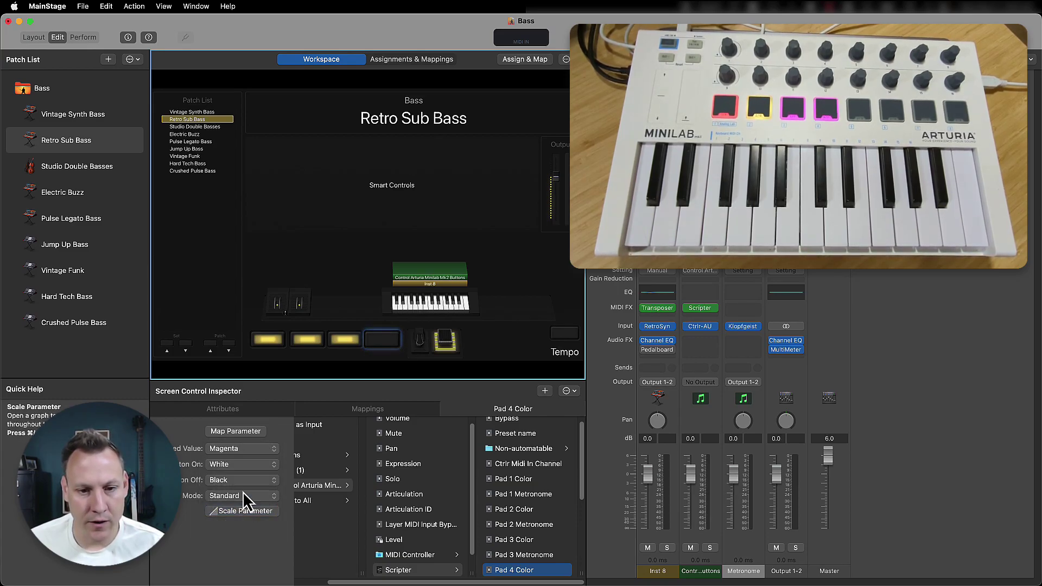
click(255, 453)
click(254, 434)
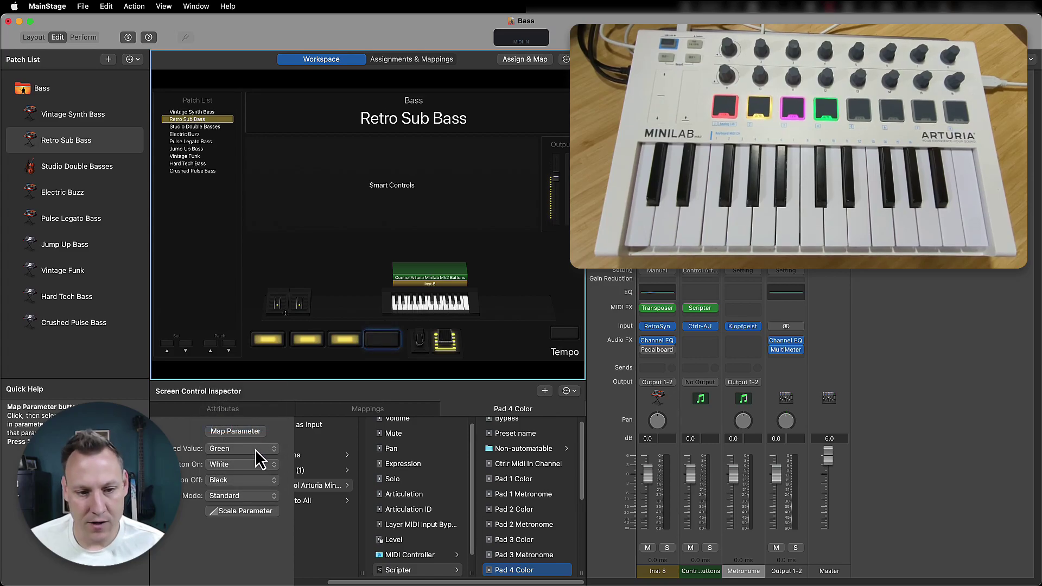
click(255, 450)
click(256, 435)
After trying Green, Black and White, settle Pad 4's saved colour on Yellow.
click(261, 447)
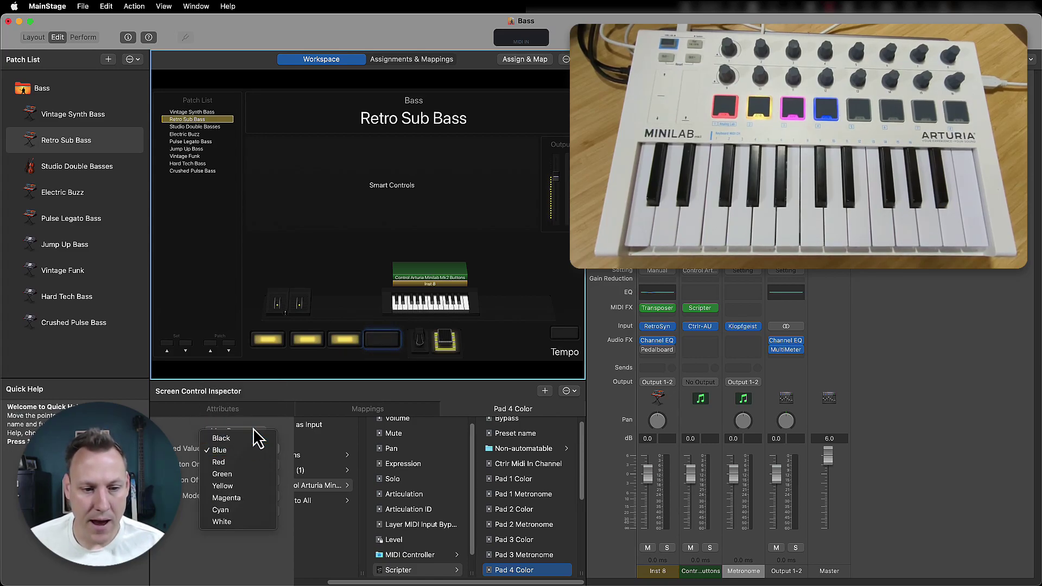
click(251, 472)
click(256, 449)
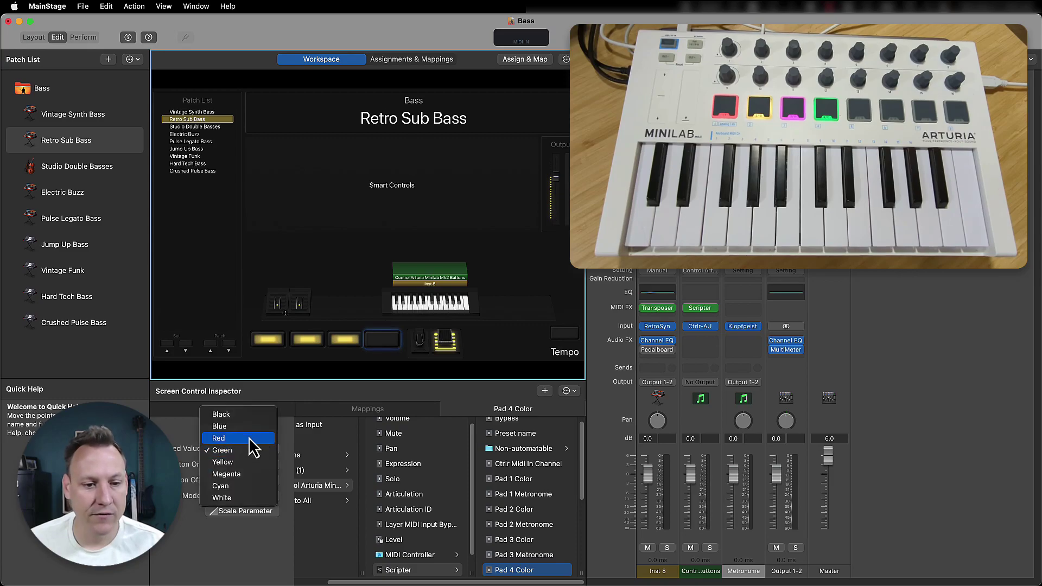
click(243, 413)
click(249, 453)
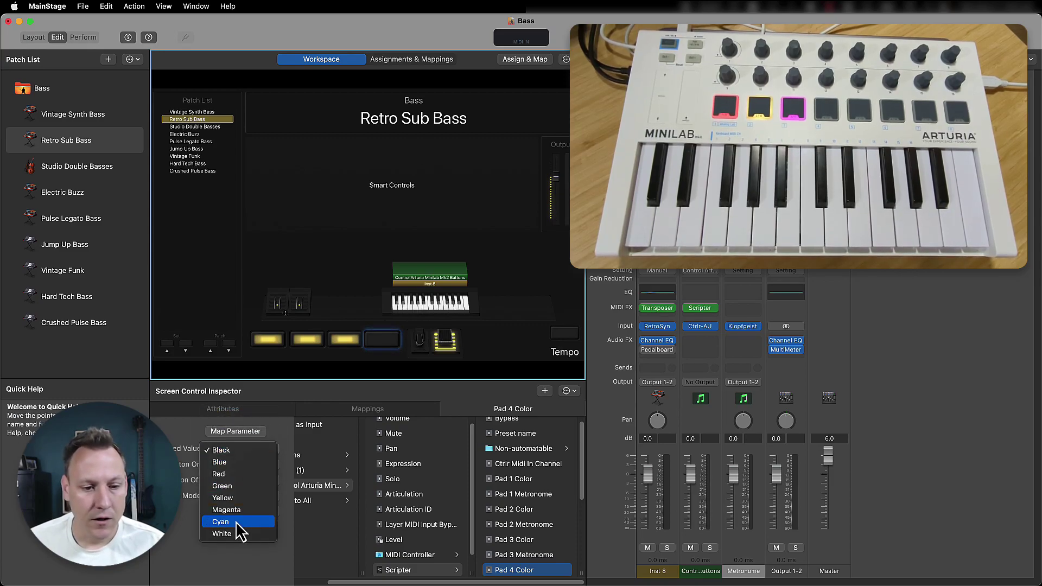
click(240, 529)
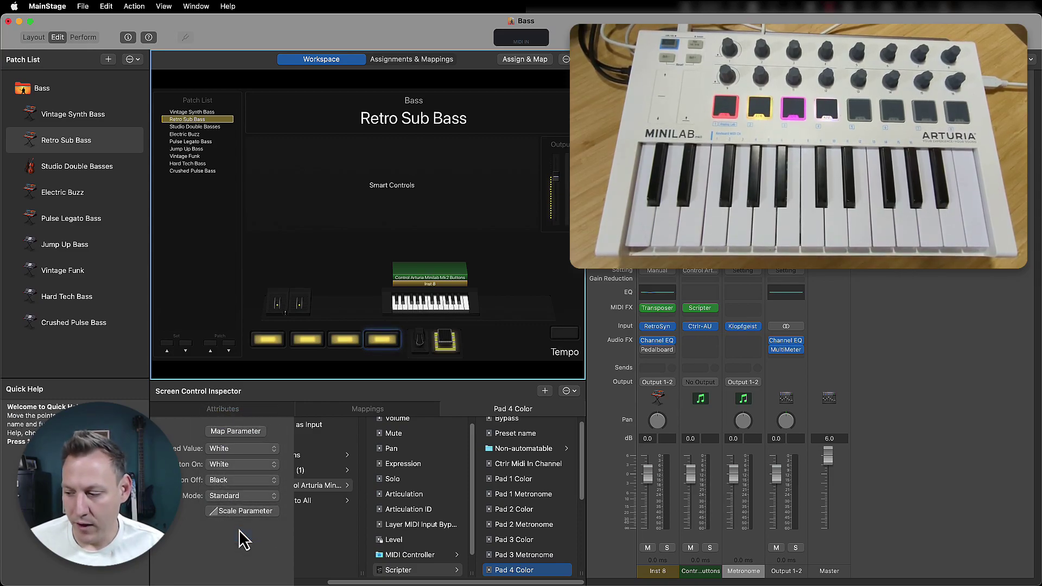
click(250, 453)
click(244, 414)
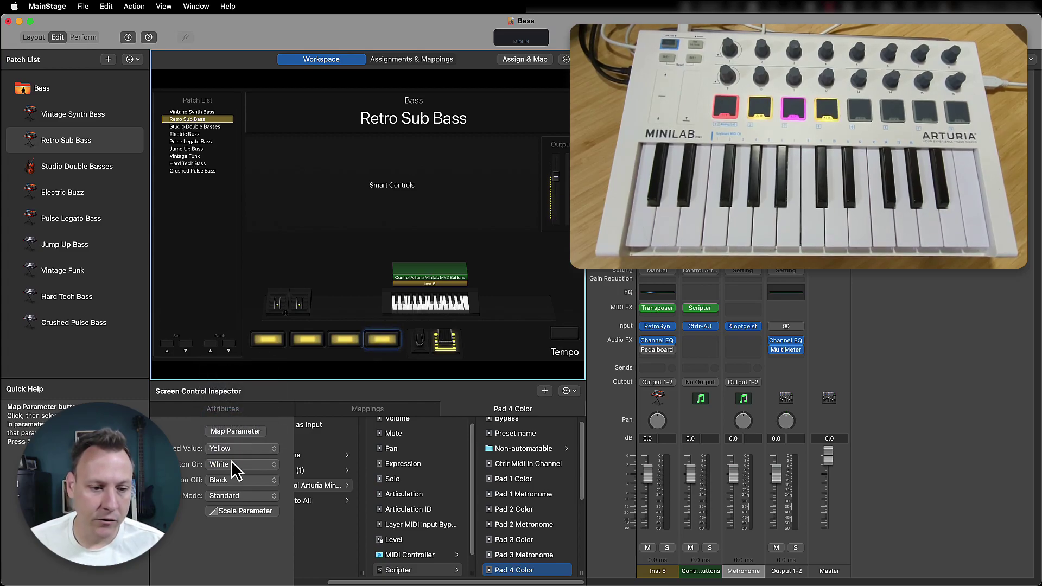
Set Pad 4's Button On to Green, Button Off to Black, and mode to Standard.
click(229, 467)
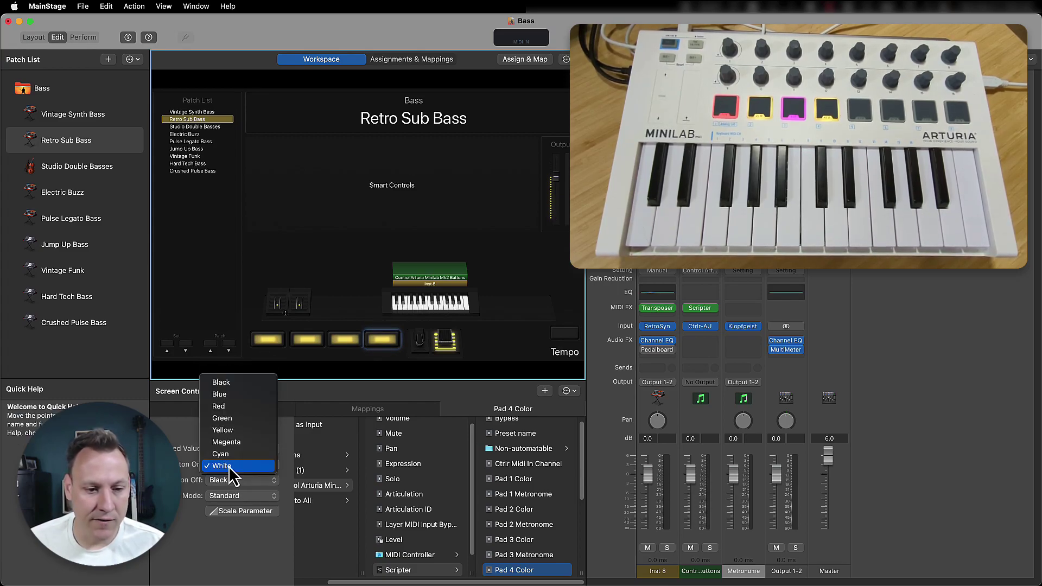
click(245, 421)
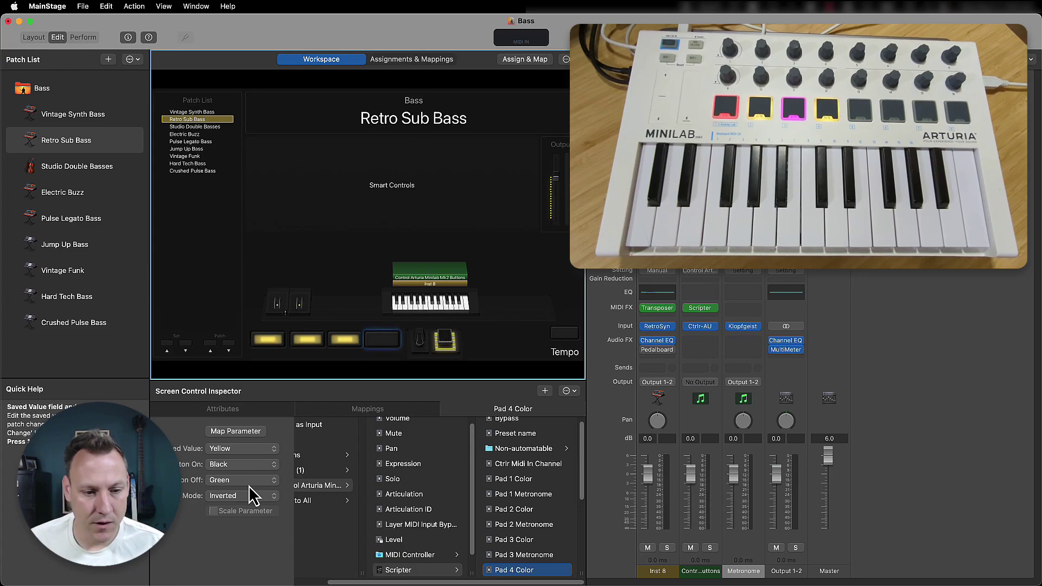
click(250, 481)
click(243, 447)
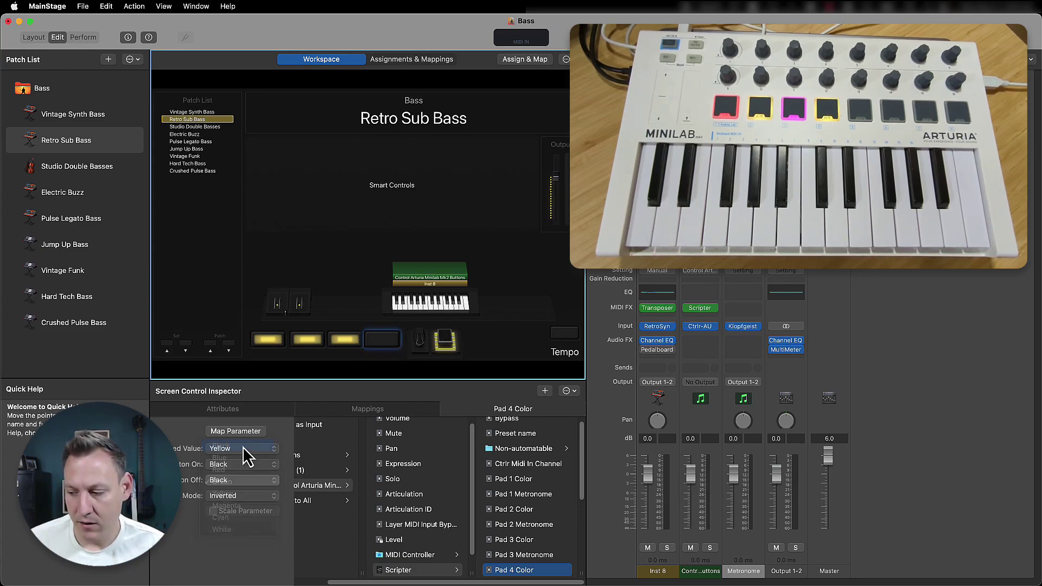
click(223, 481)
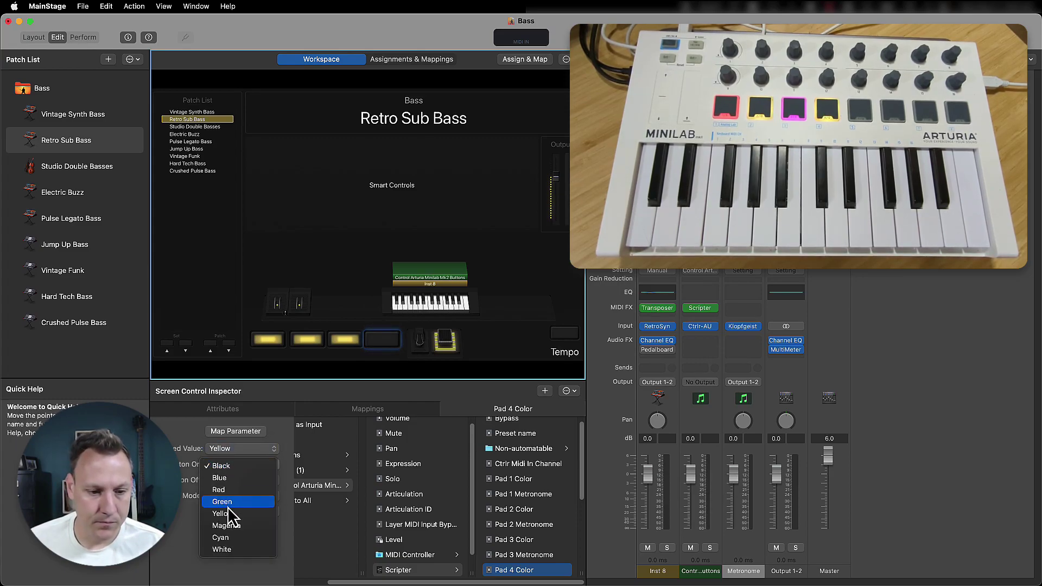
click(205, 502)
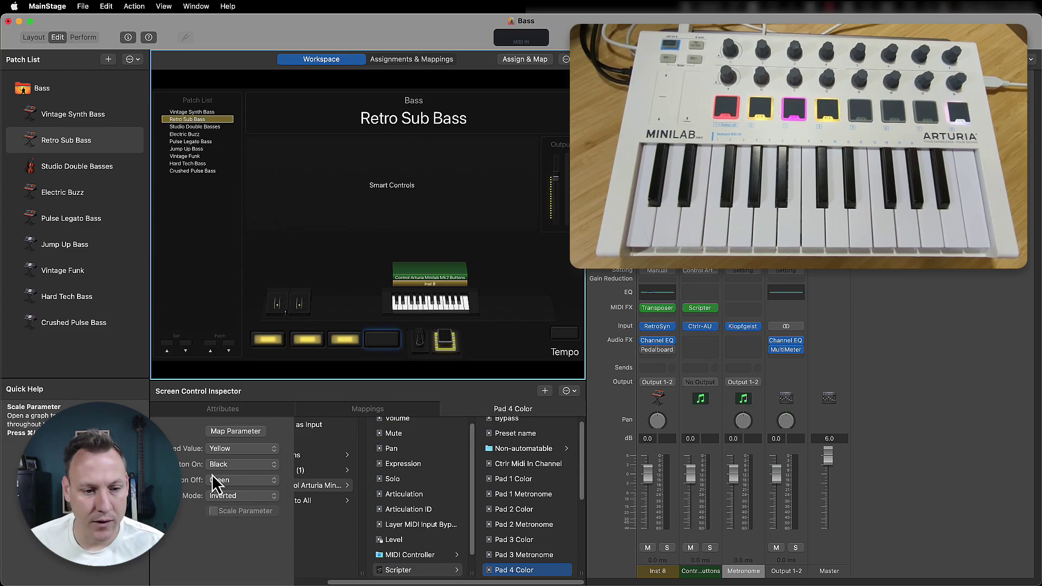
click(239, 465)
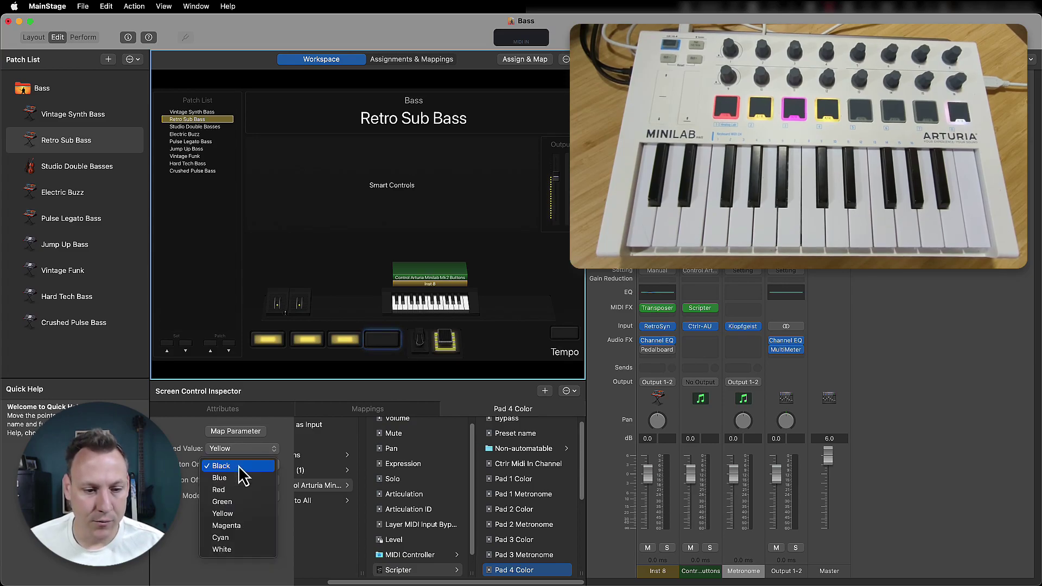
click(195, 484)
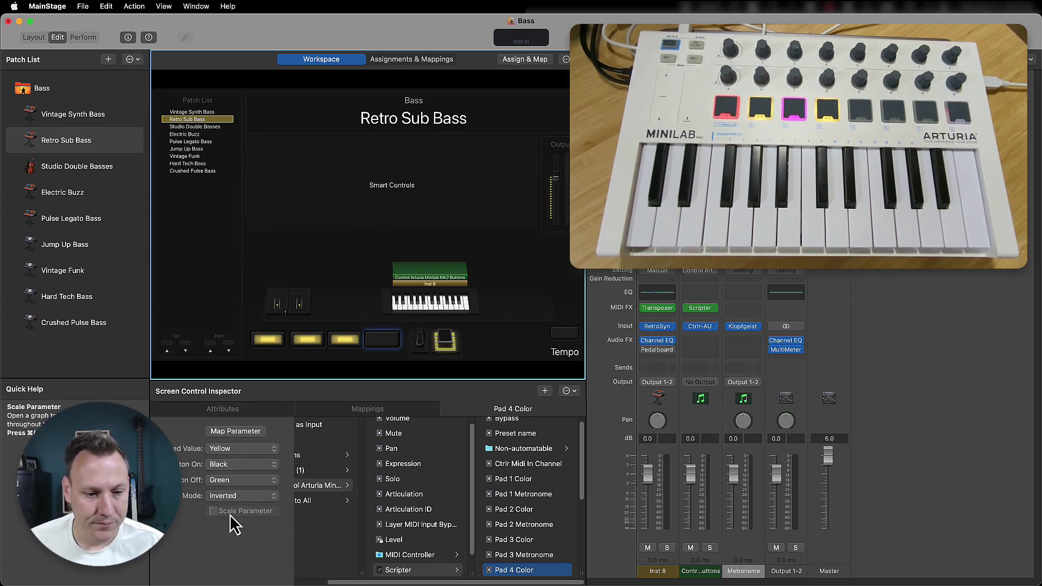
click(230, 497)
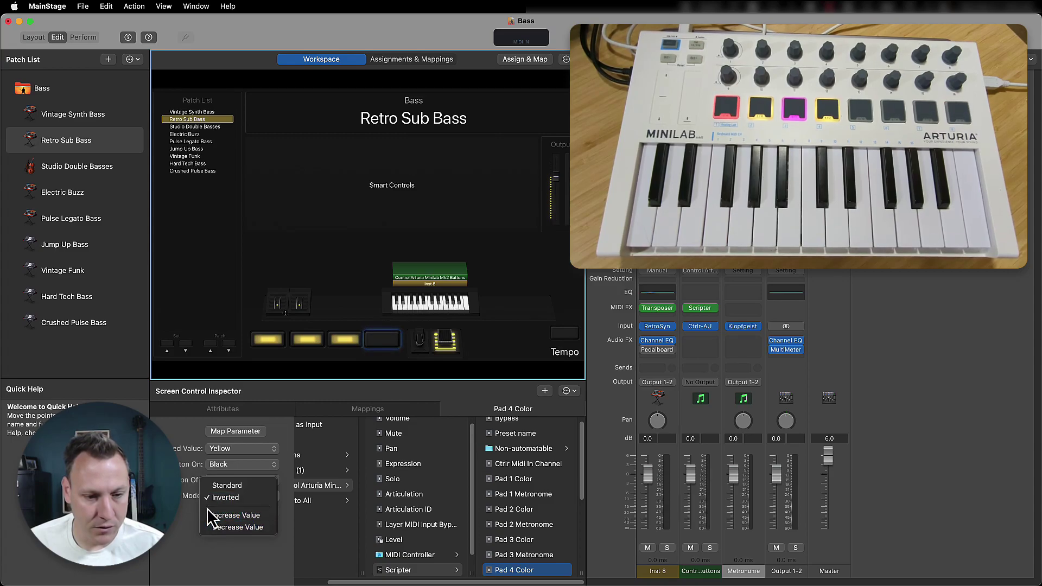
click(228, 486)
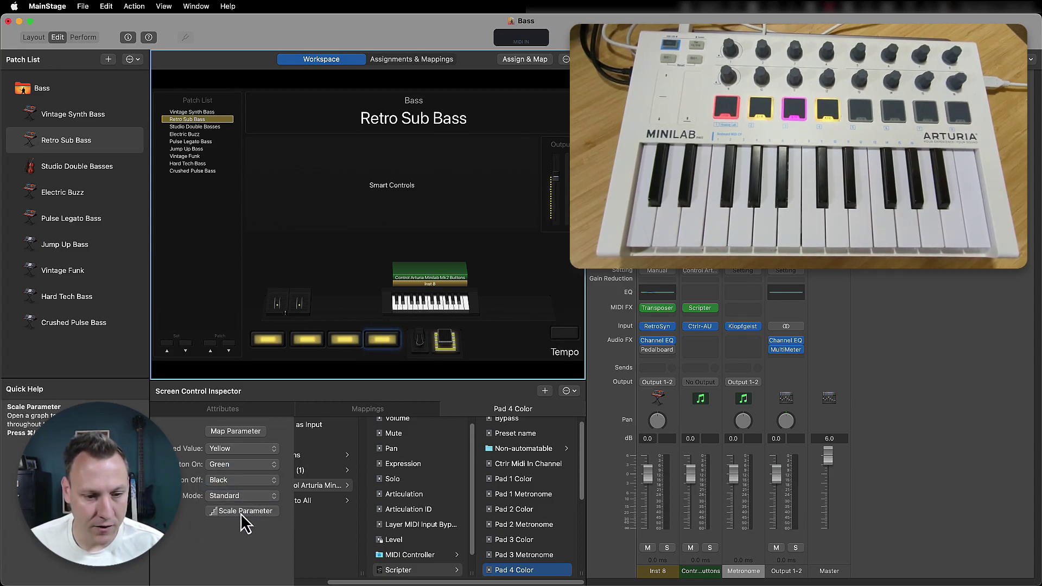
Open and close the Pad 4 Color scale table twice, reviewing its Black–Green ranges across 0–127.
click(243, 512)
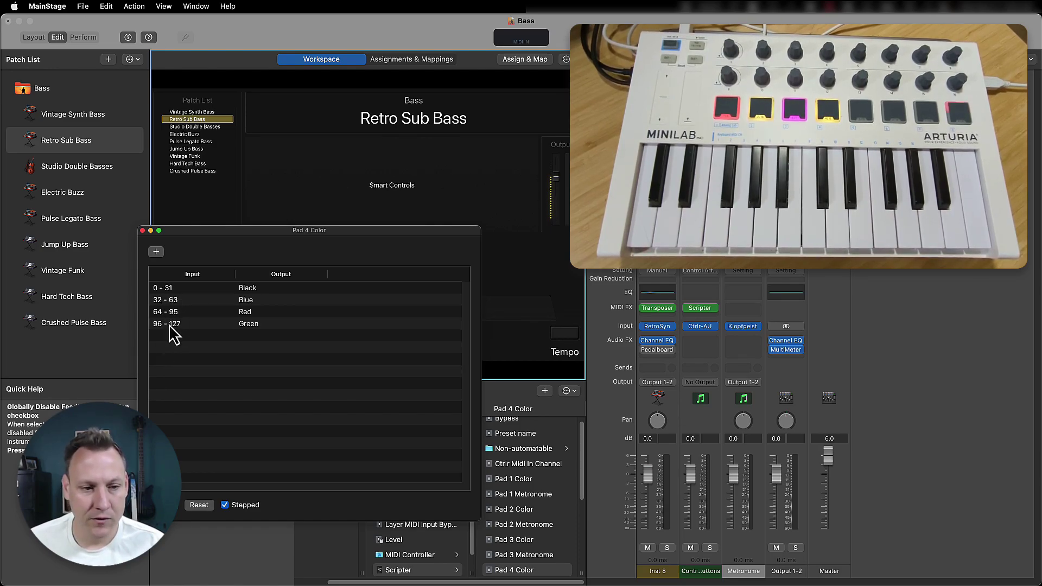
click(142, 230)
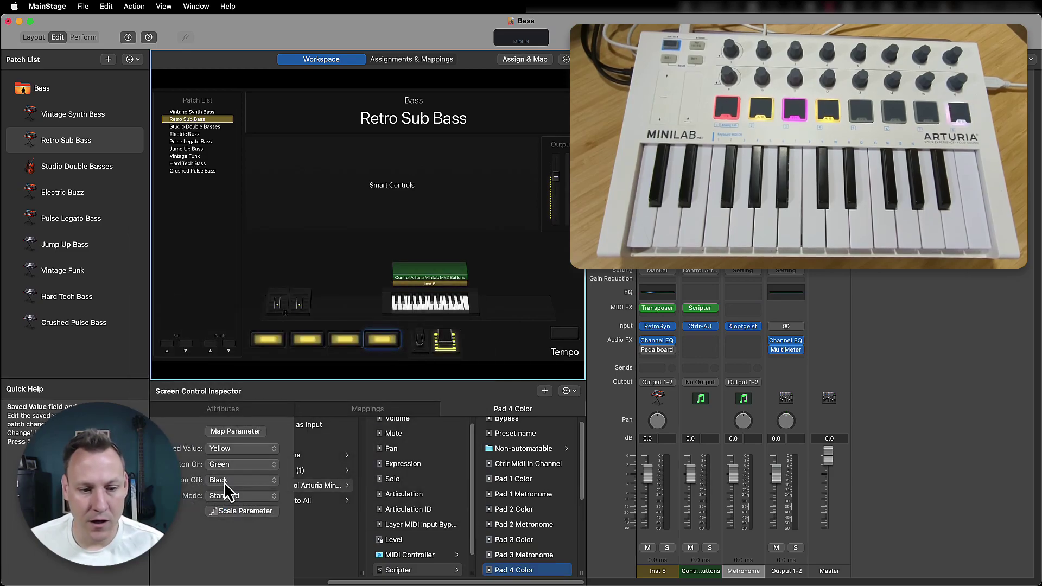
click(234, 510)
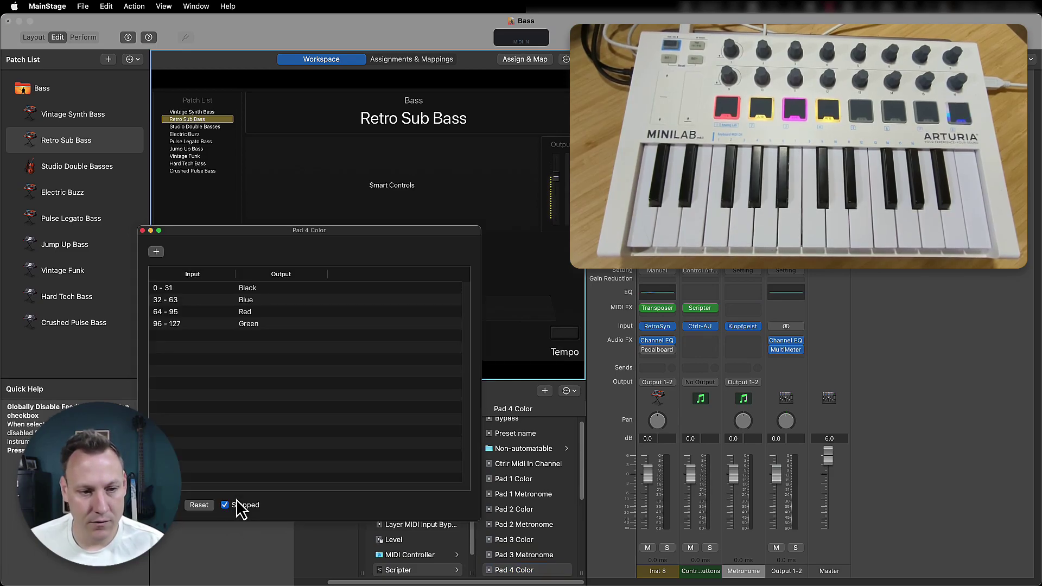
click(143, 231)
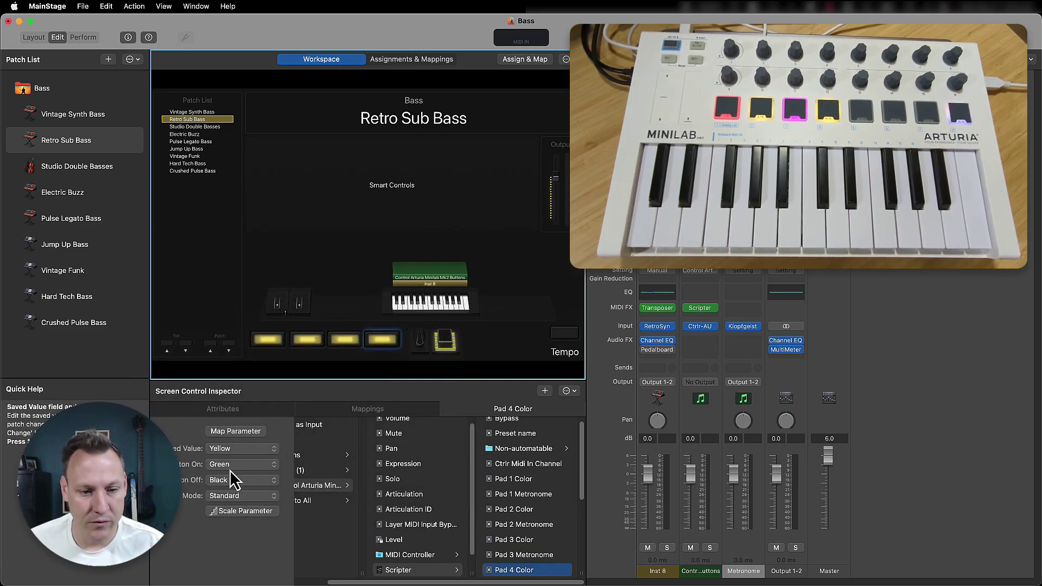
Try Inverted mode on the Pad 4 button and review its on/off colour choices unchanged.
click(233, 496)
click(237, 510)
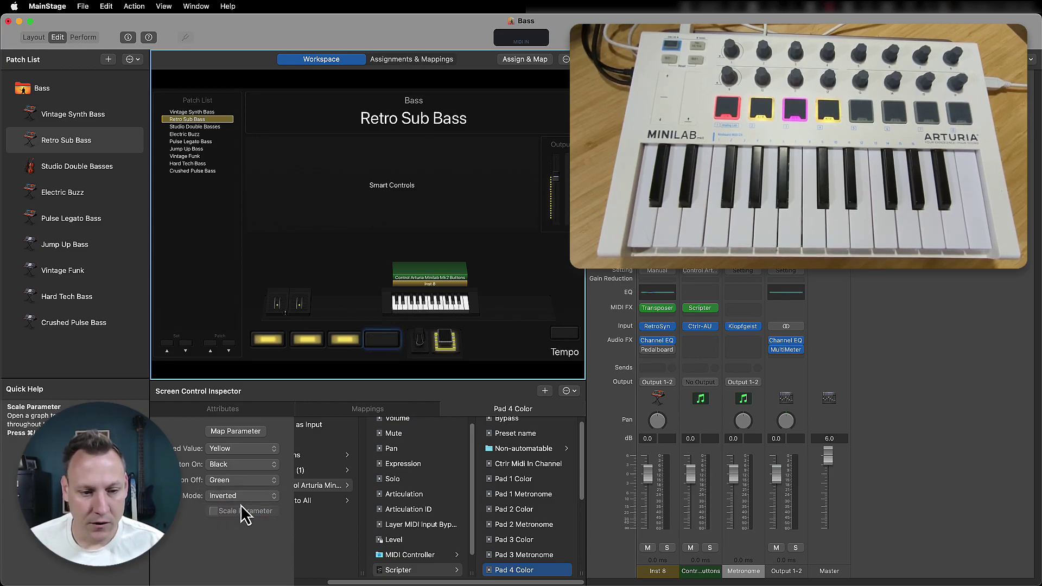
click(237, 466)
click(185, 478)
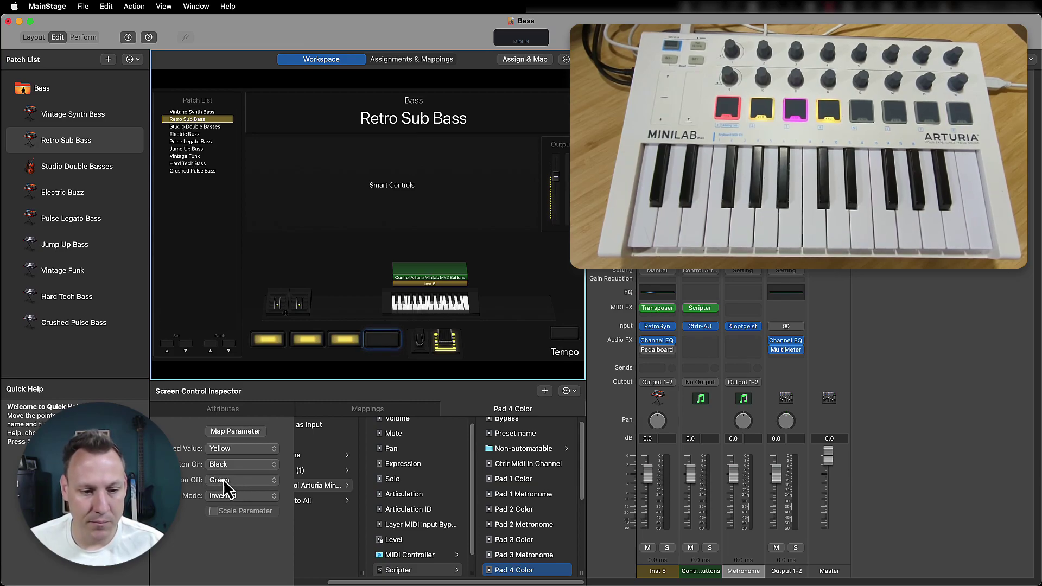
click(224, 482)
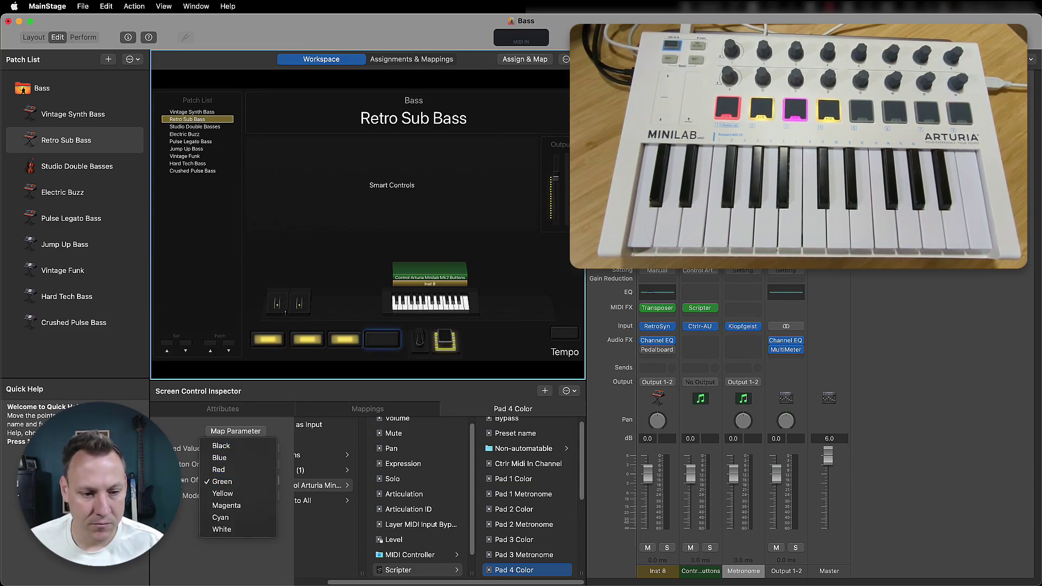
key(Escape)
click(384, 340)
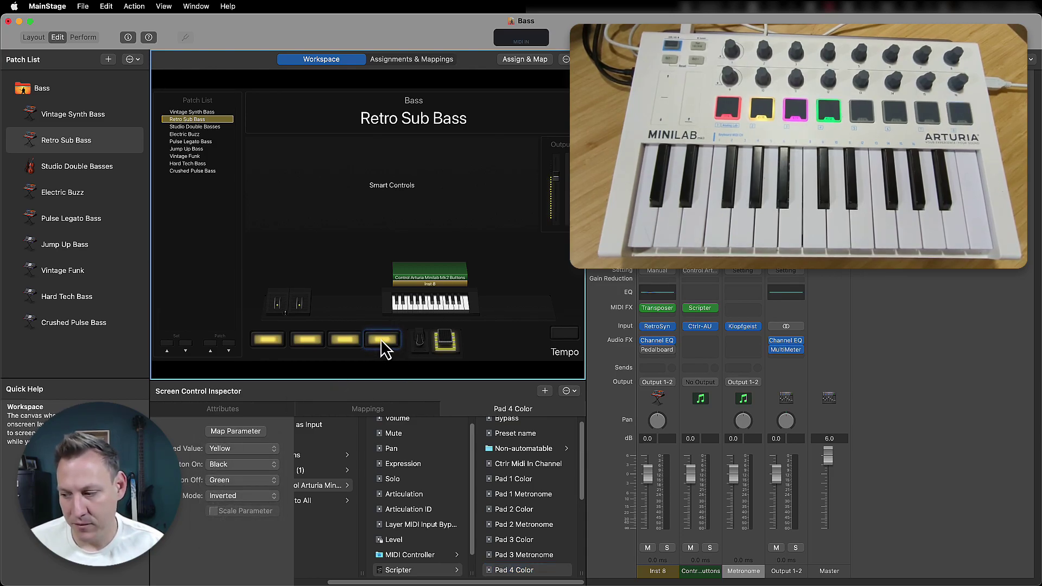
Set Button On Green, Button Off Black, Standard mode and saved value Green for Pad 4.
click(249, 464)
click(245, 507)
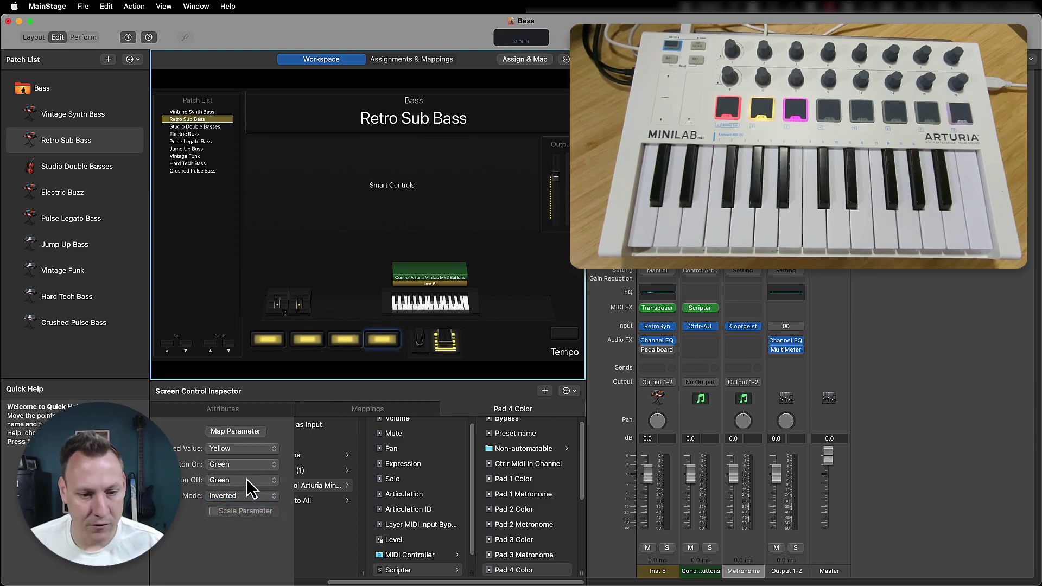
click(246, 478)
click(242, 444)
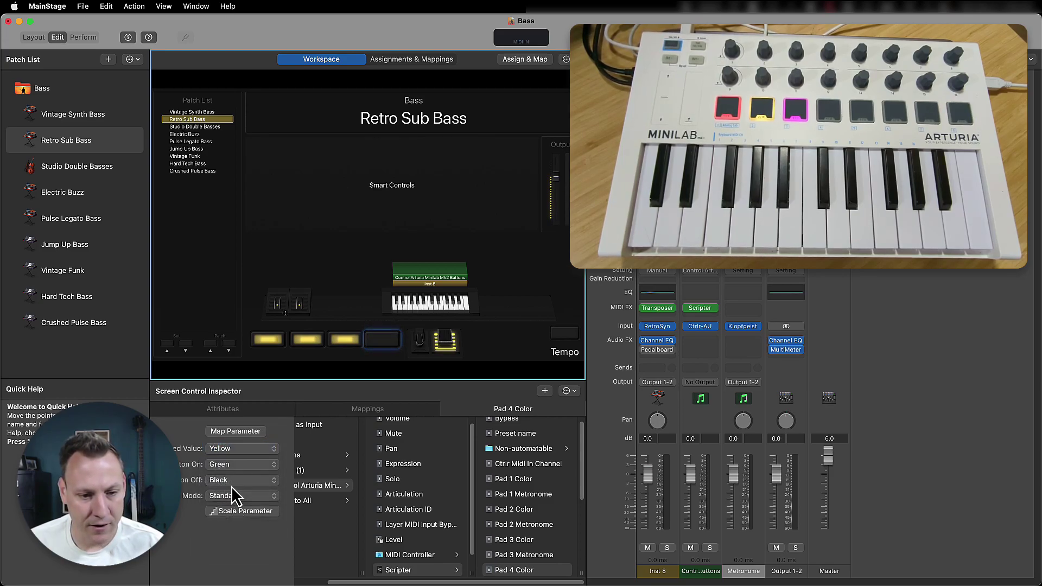
click(233, 448)
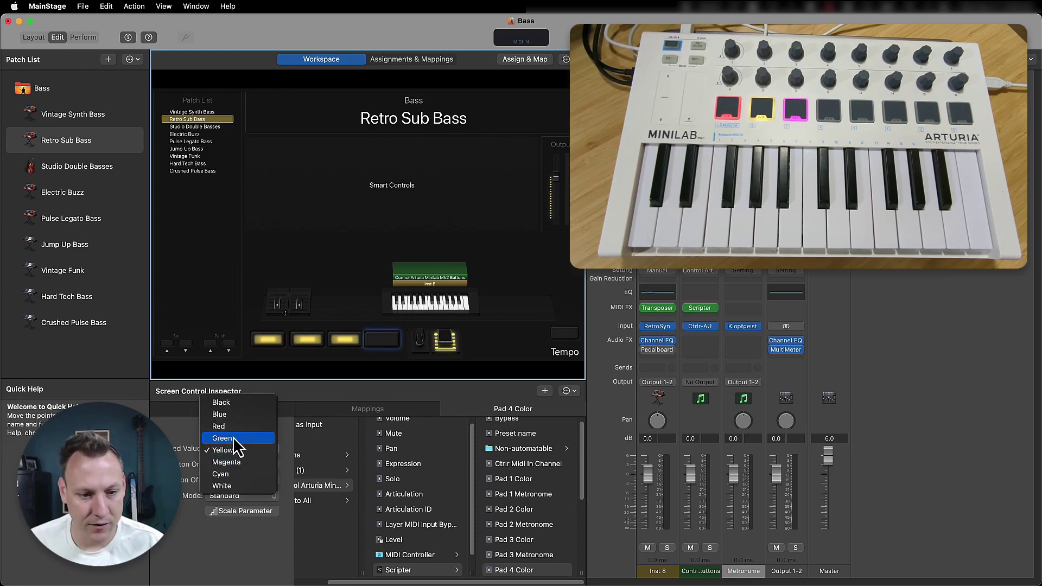
click(234, 439)
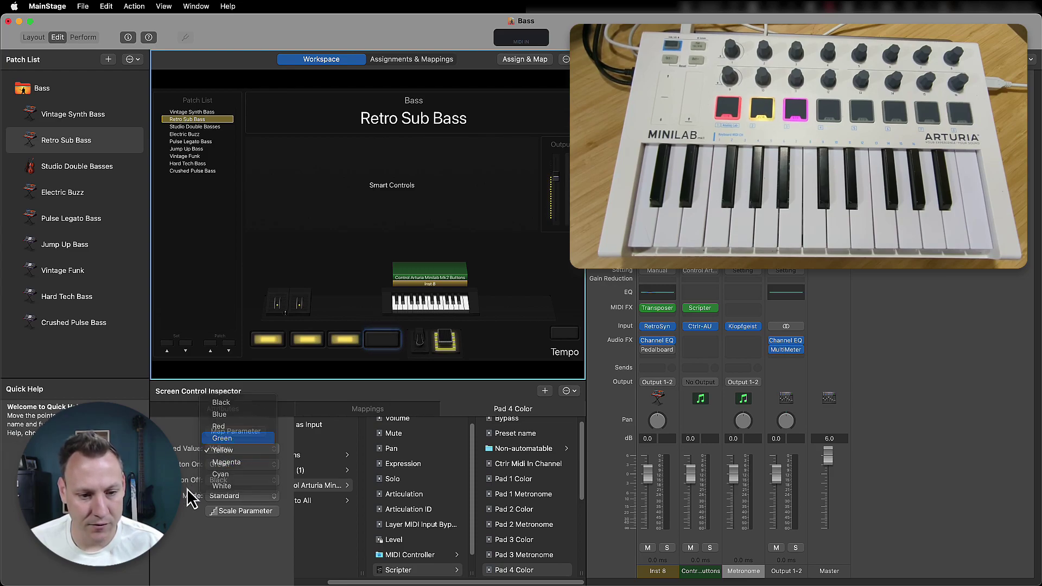
Toggle pad 4 to test it, then select the second pad so it lights blue.
click(384, 347)
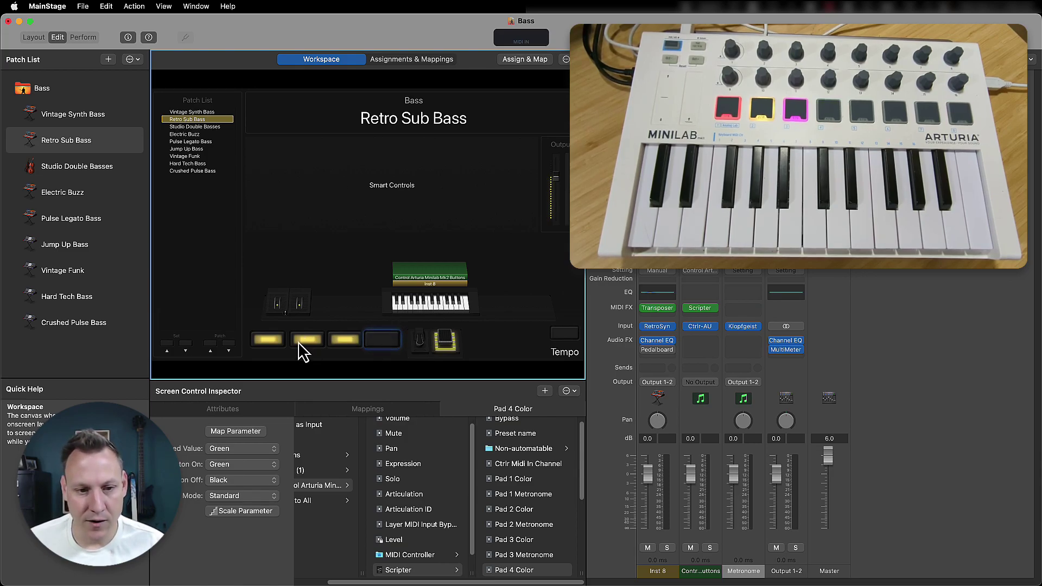
click(302, 343)
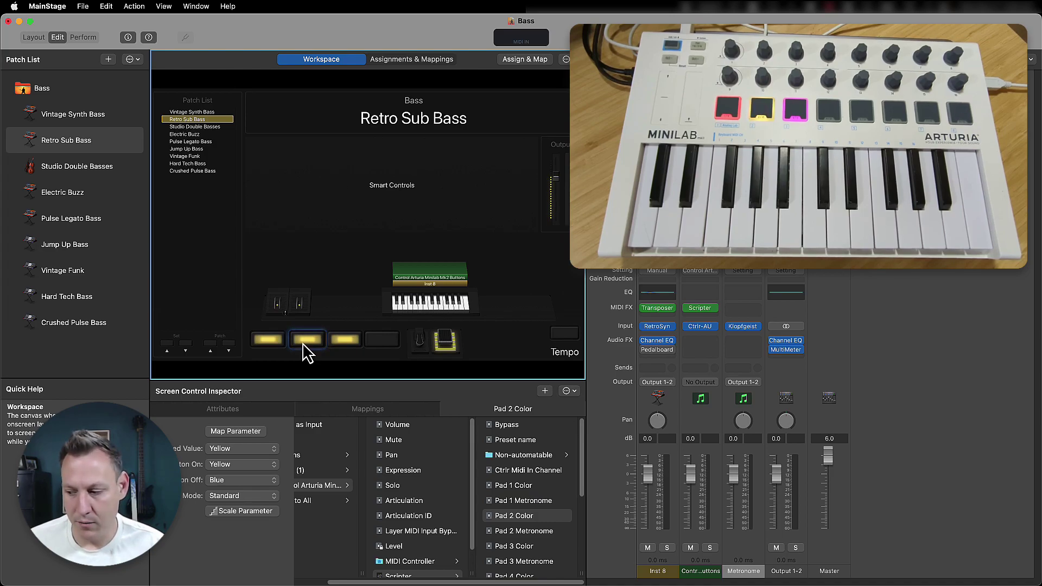
click(380, 341)
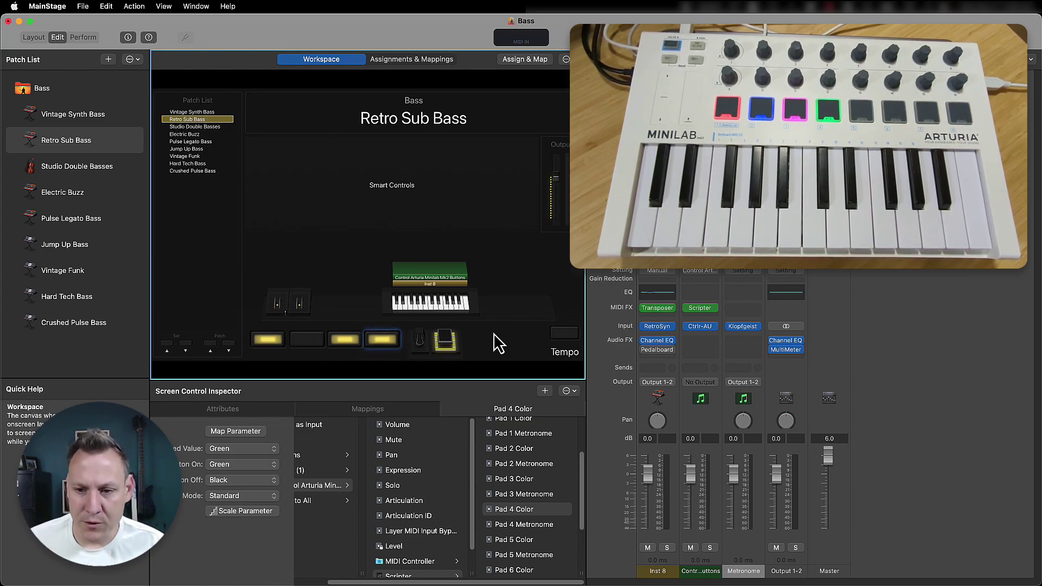
Open the sendCCOnBeat Scripter settings, turn on Pad 5 Metronome and view Pad 5's colour choices.
mouse_move(702, 315)
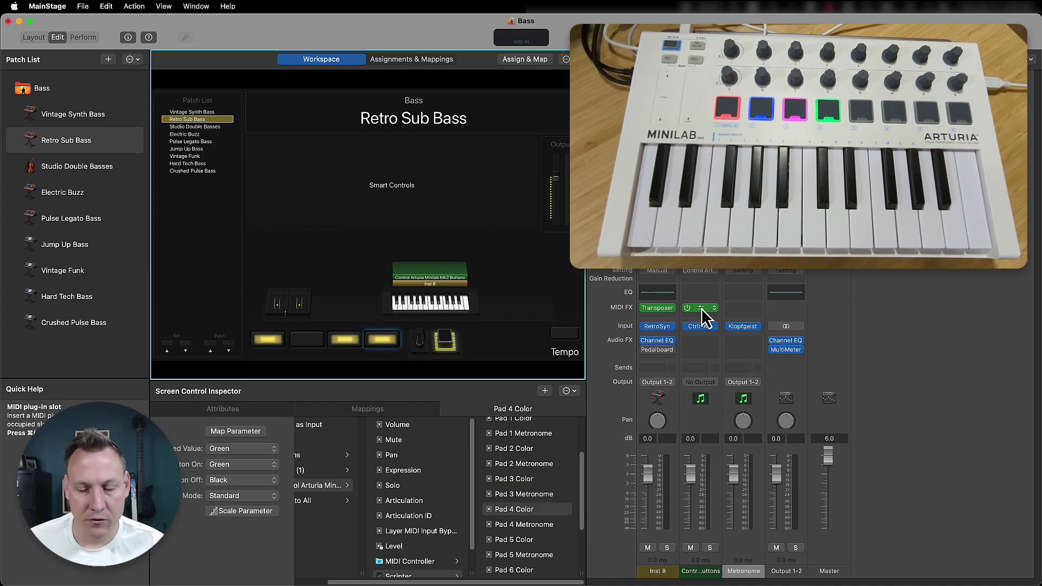
click(702, 308)
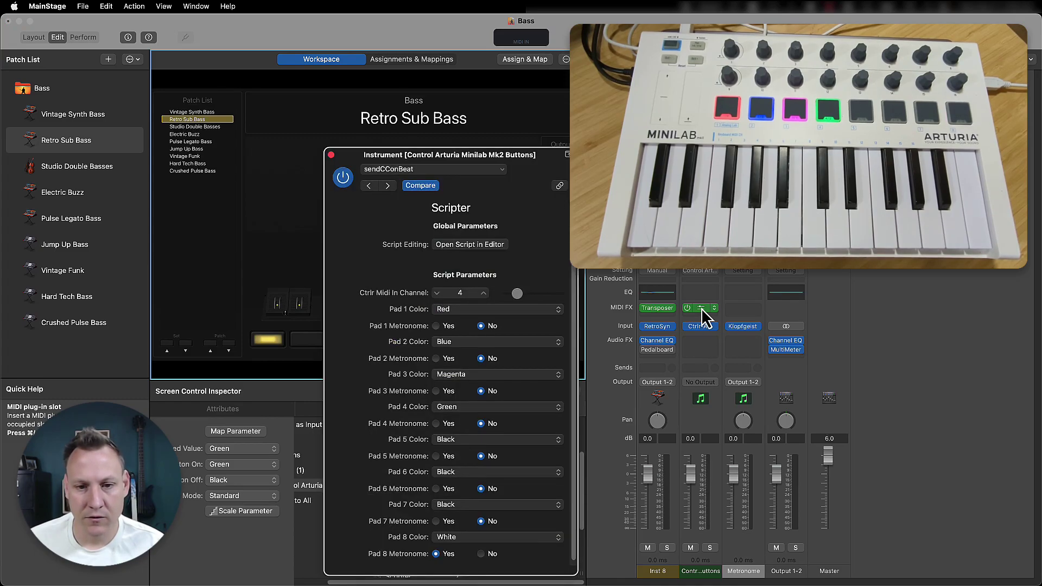
click(435, 456)
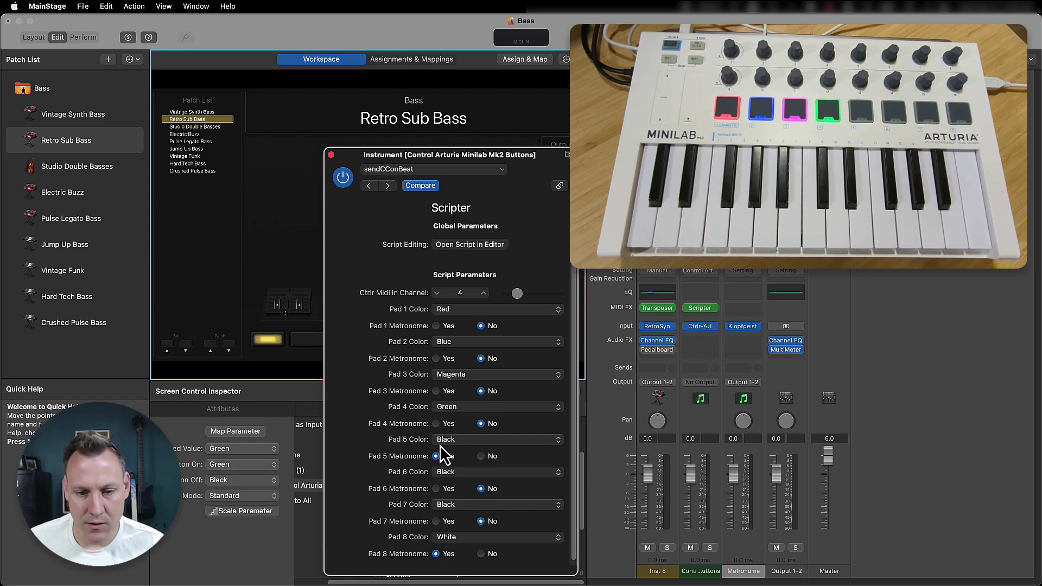
click(444, 441)
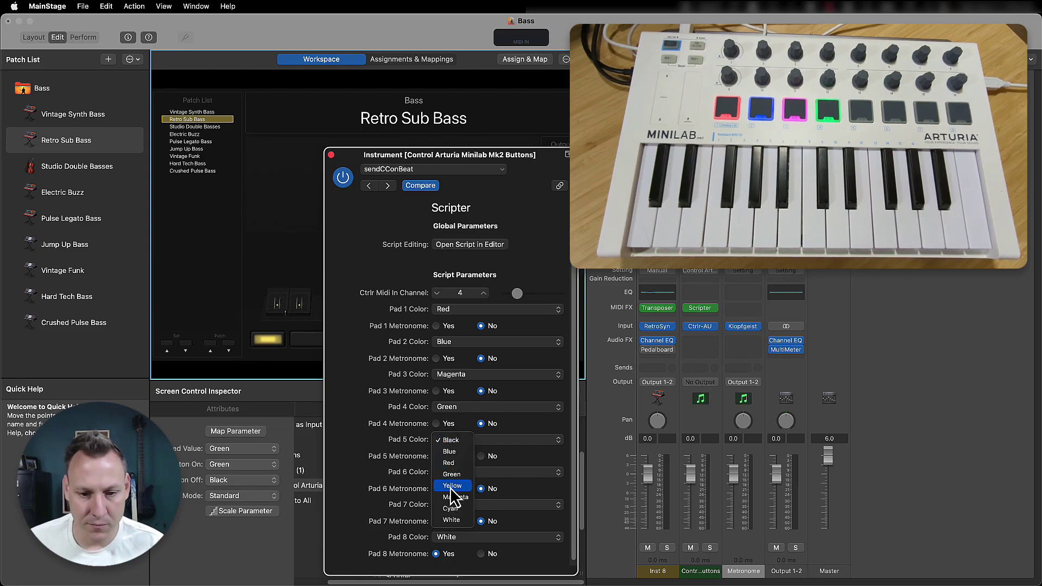
key(Escape)
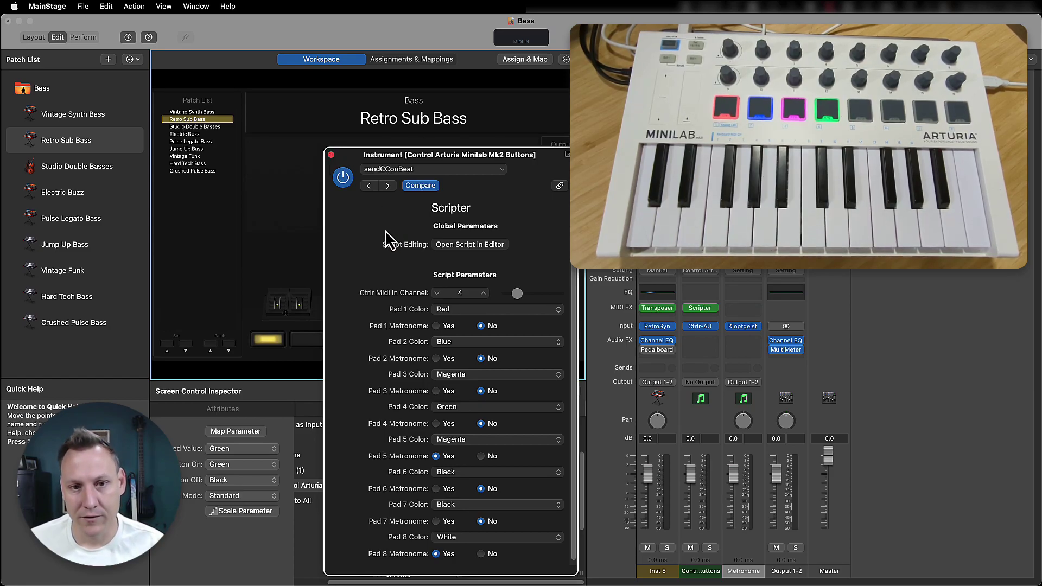
click(825, 10)
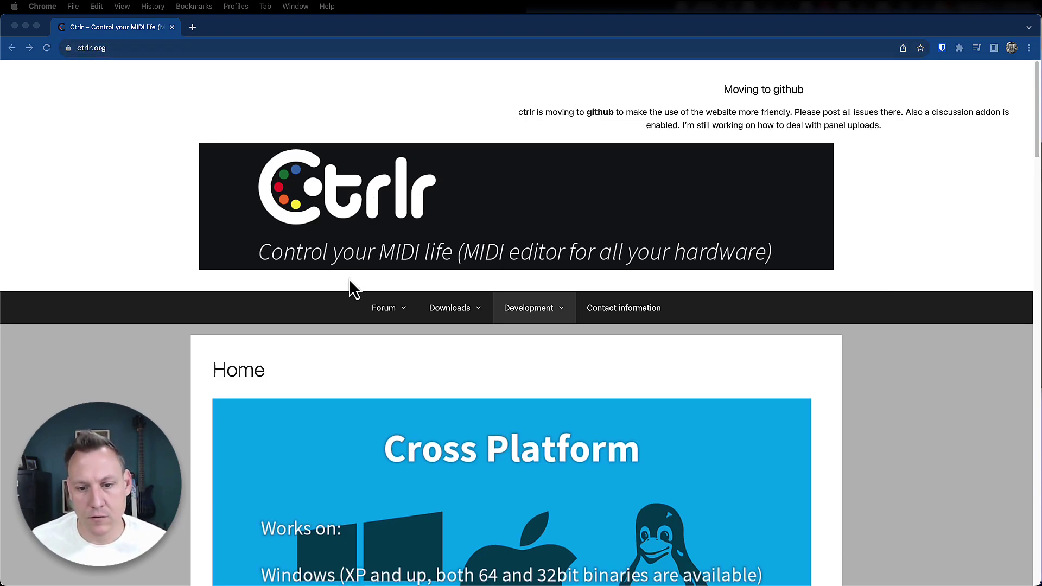
scroll(376, 340, down, 5)
scroll(467, 329, down, 7)
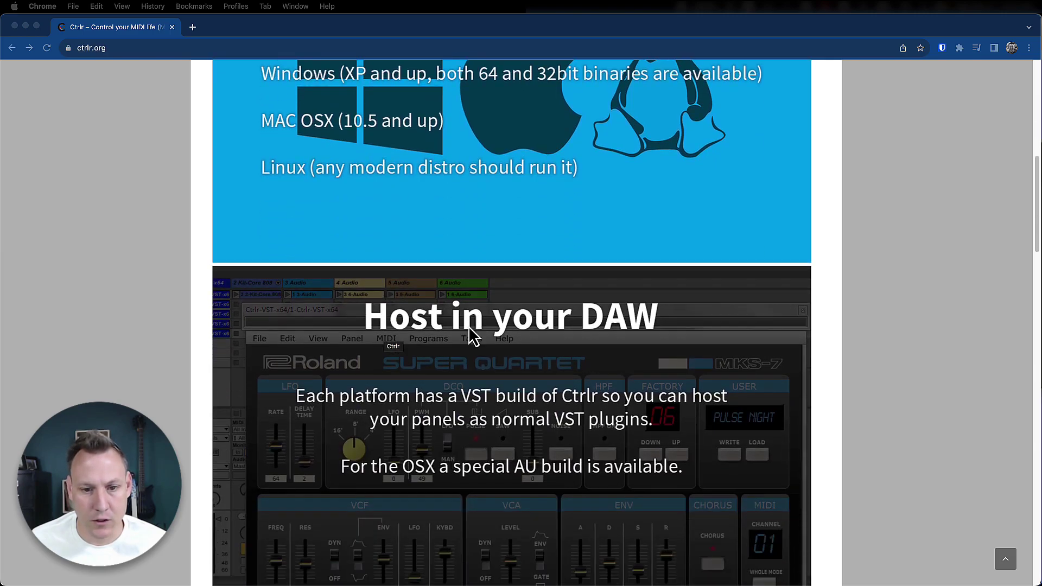
scroll(513, 330, down, 1)
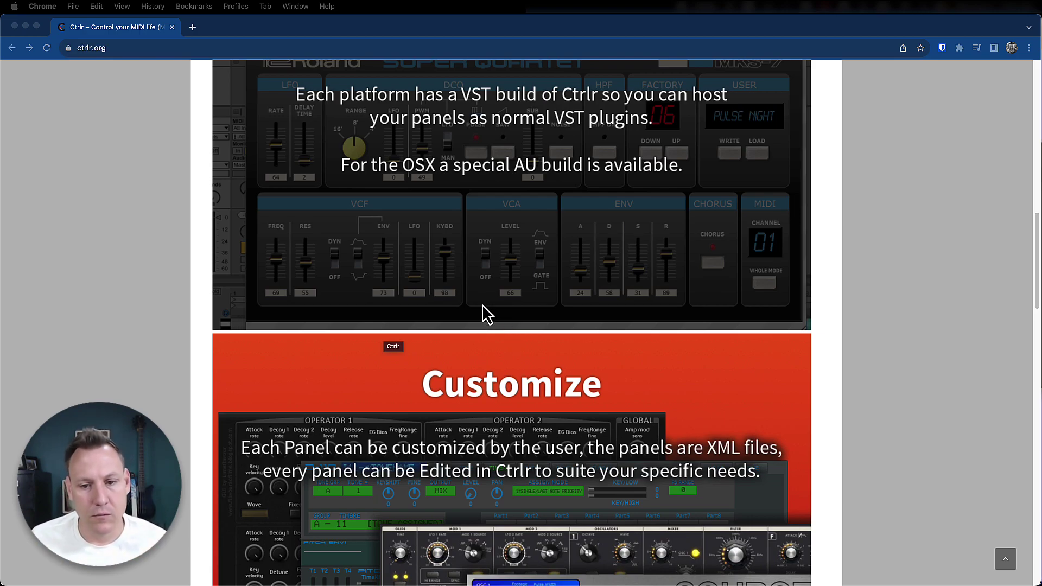
scroll(482, 305, down, 8)
scroll(482, 304, down, 8)
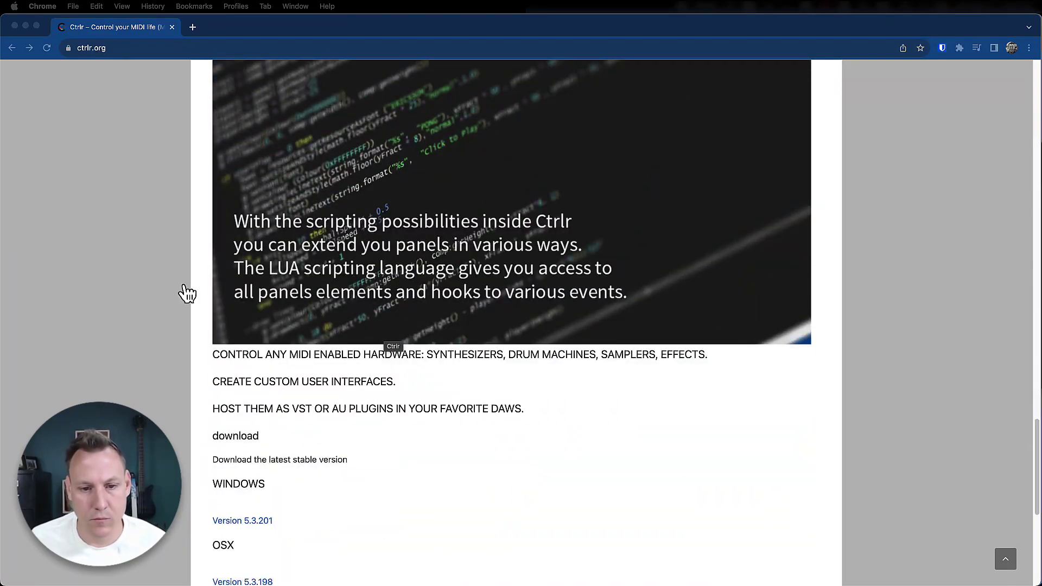
click(184, 286)
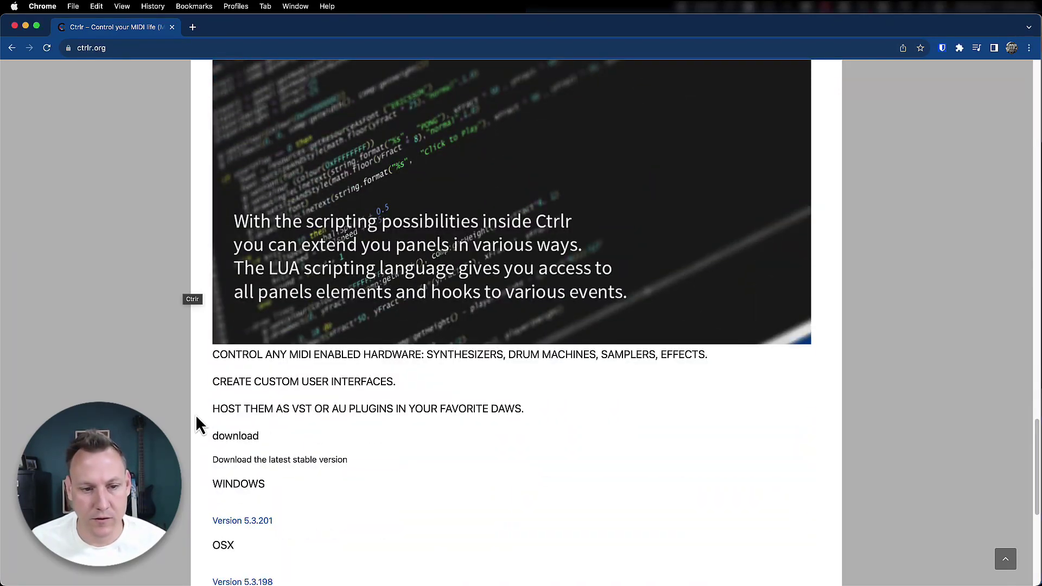
scroll(446, 296, up, 20)
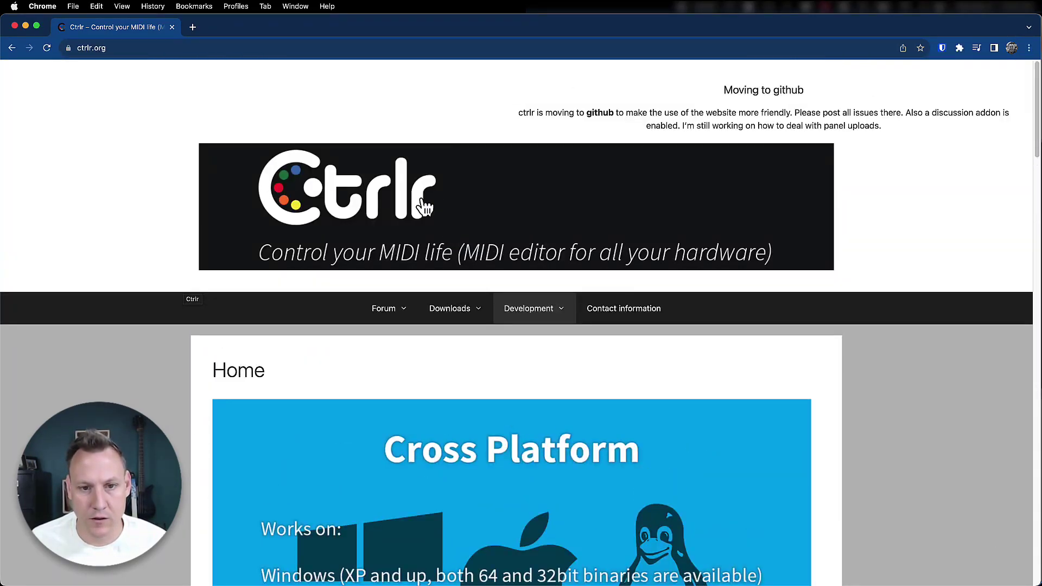
click(451, 335)
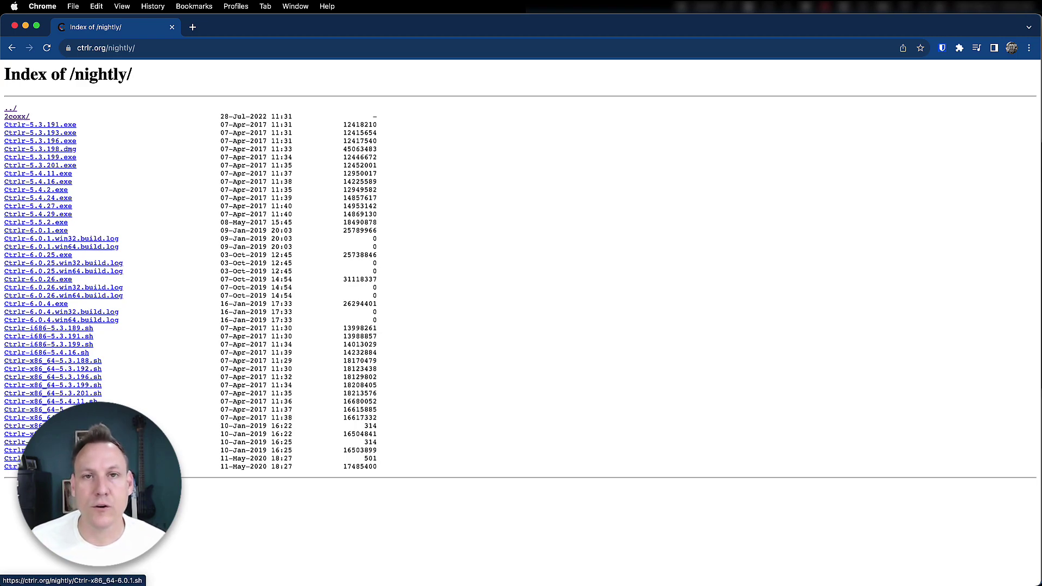
click(10, 48)
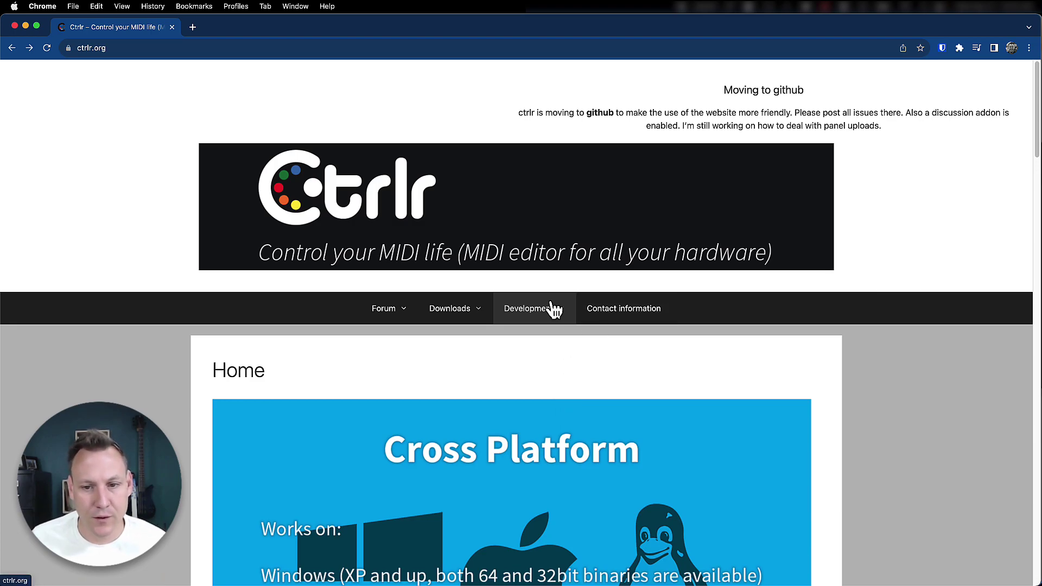
mouse_move(547, 319)
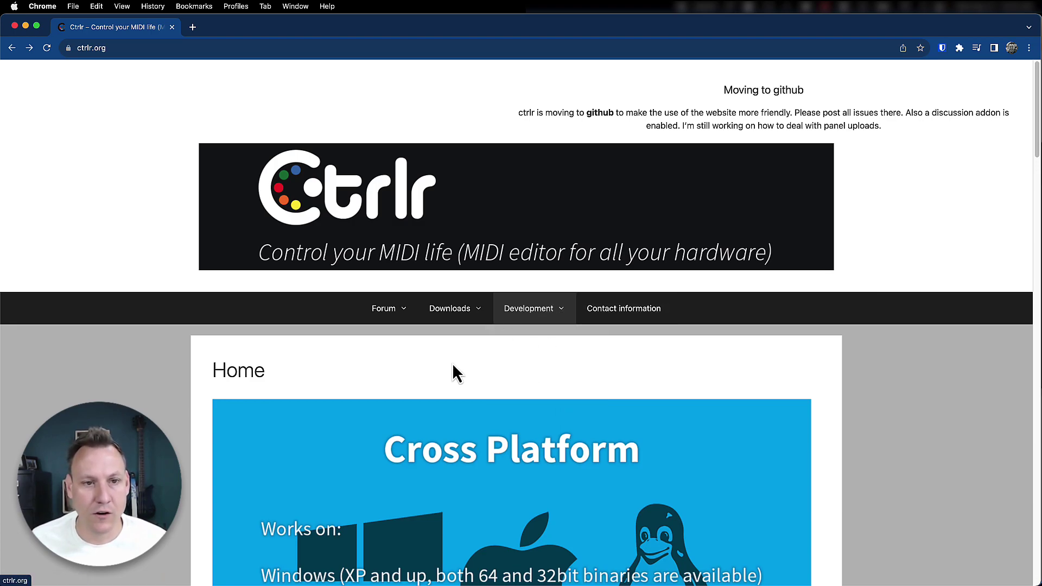
mouse_move(339, 584)
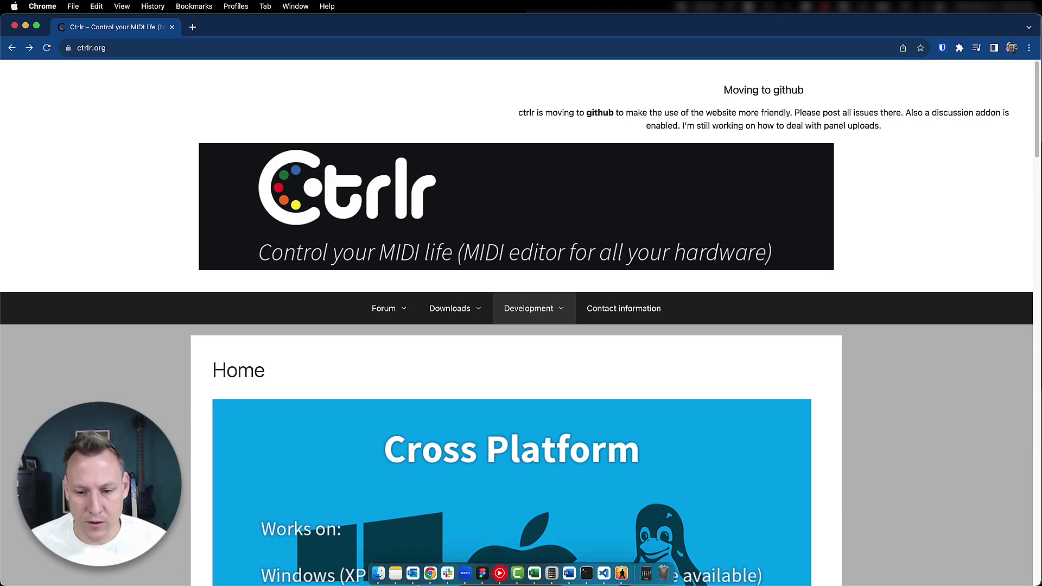
scroll(195, 103, down, 1)
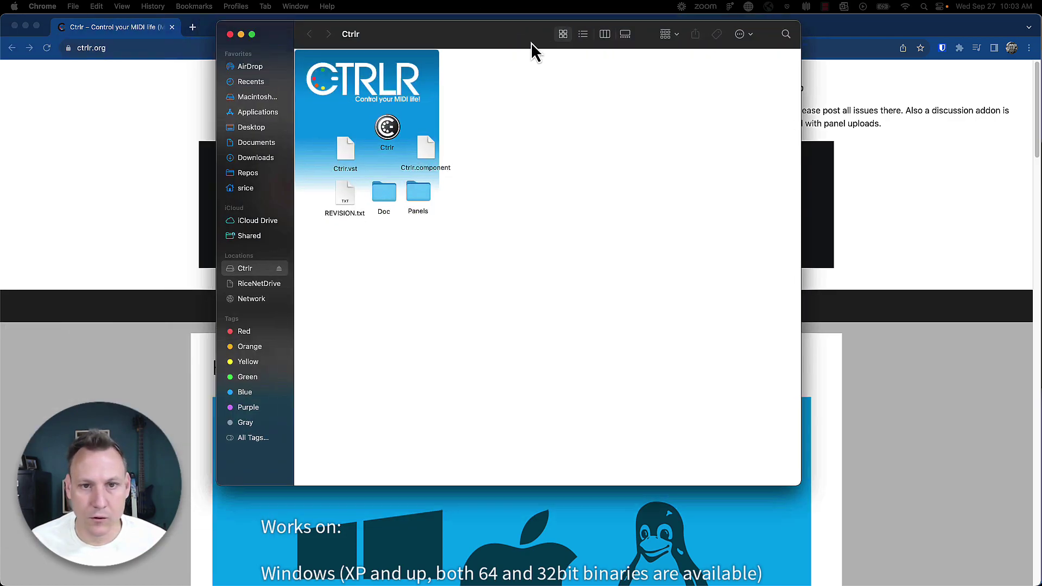
Move the Ctrlr disk window left and show the Components folder window beside it.
drag(530, 47, 572, 69)
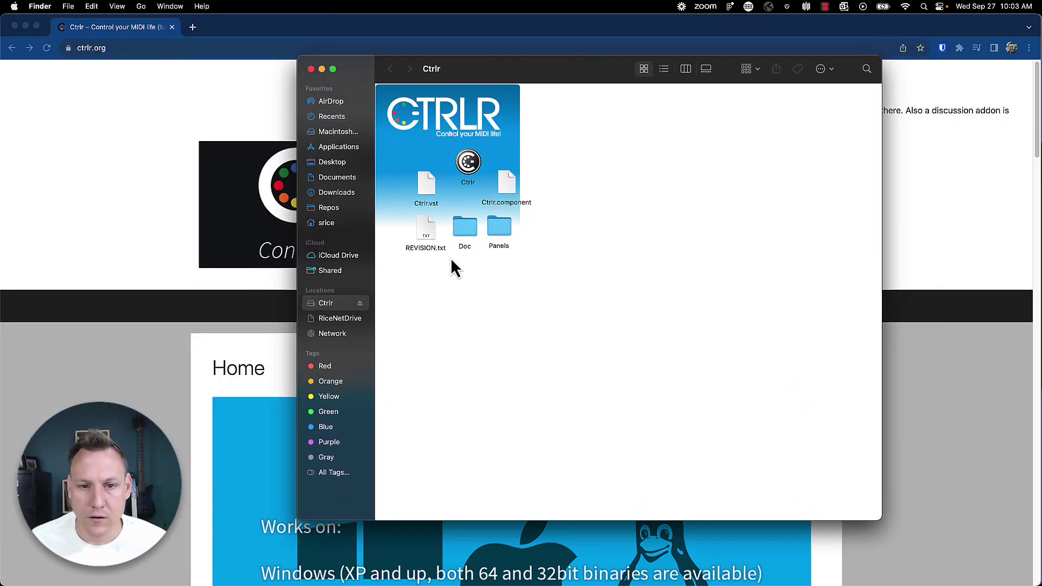
drag(505, 73, 228, 65)
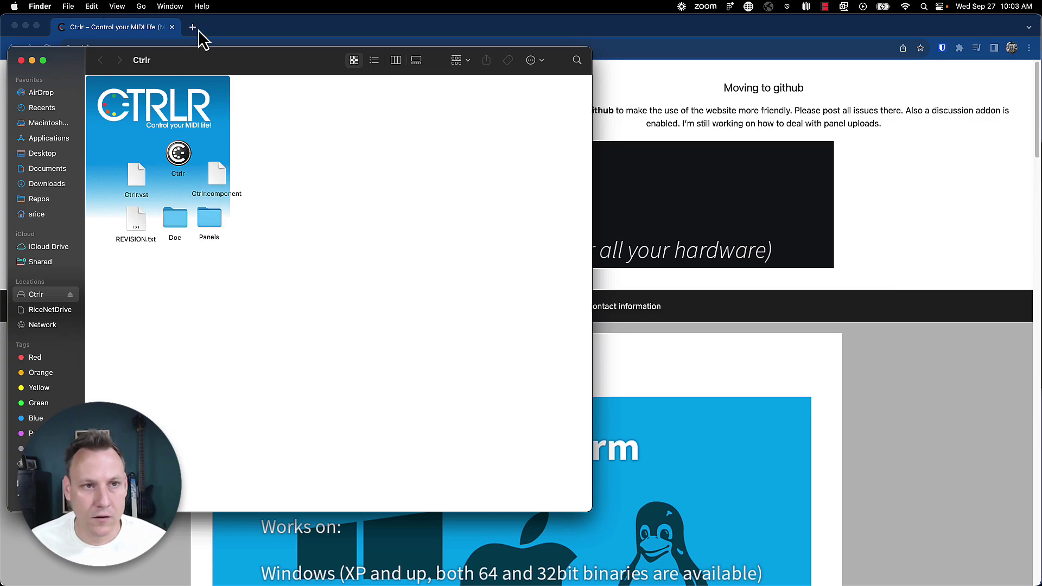
click(170, 6)
click(168, 7)
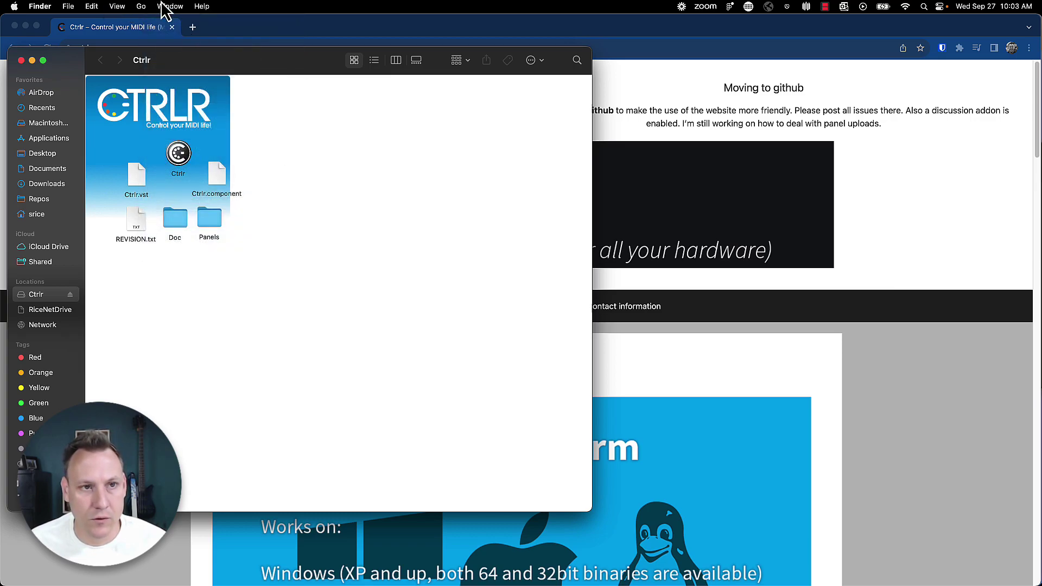
click(163, 6)
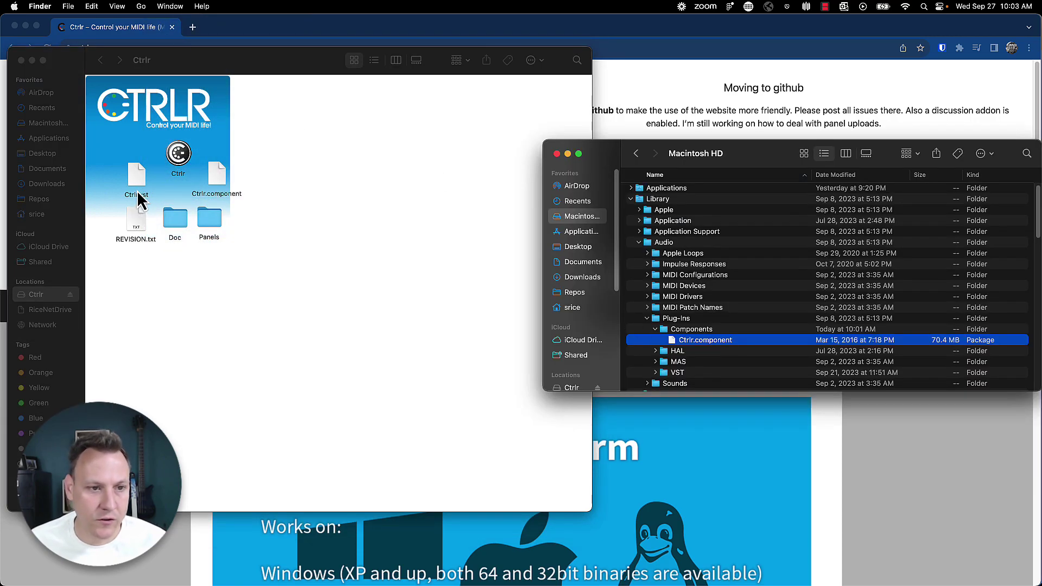
click(217, 178)
drag(222, 171, 214, 175)
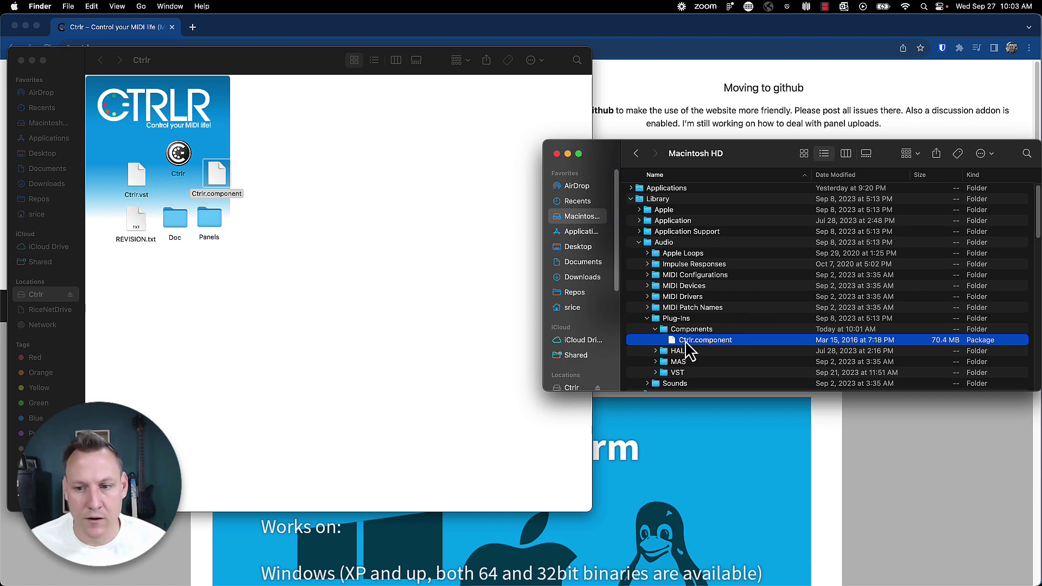
Try opening the installed Ctrlr.component, then dismiss the no-application-set message.
right_click(711, 344)
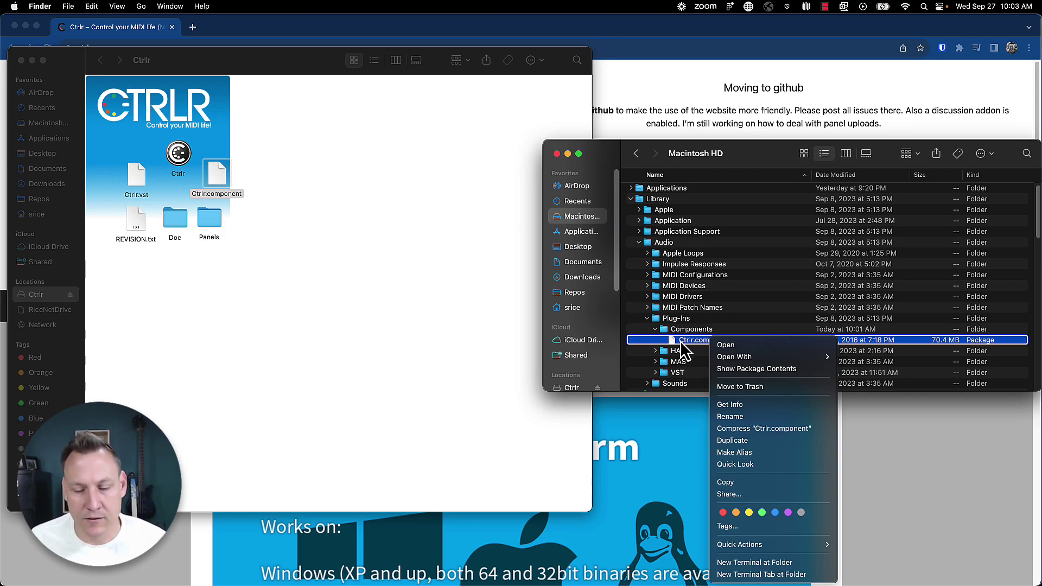
click(741, 347)
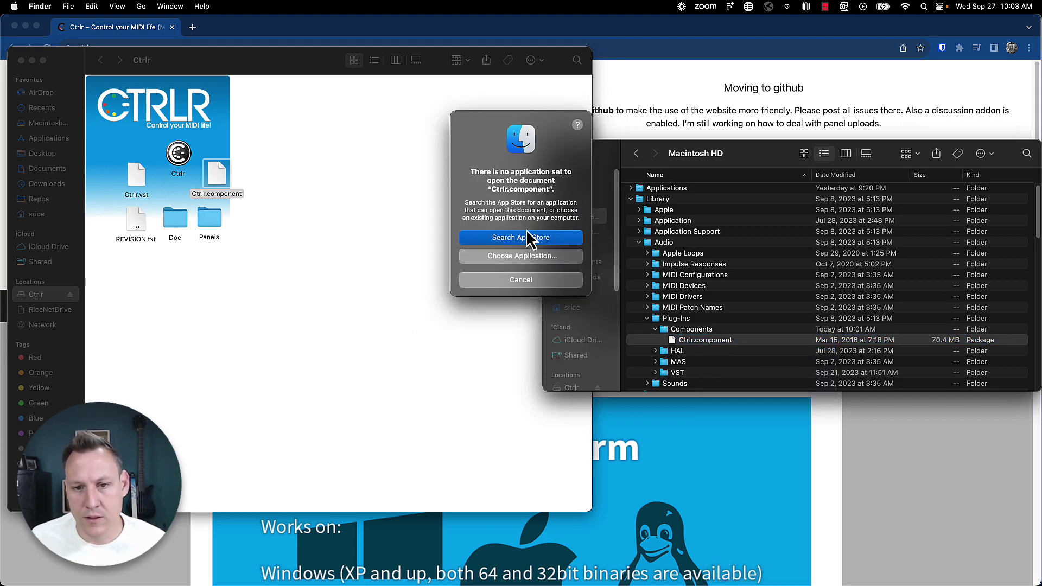
click(536, 282)
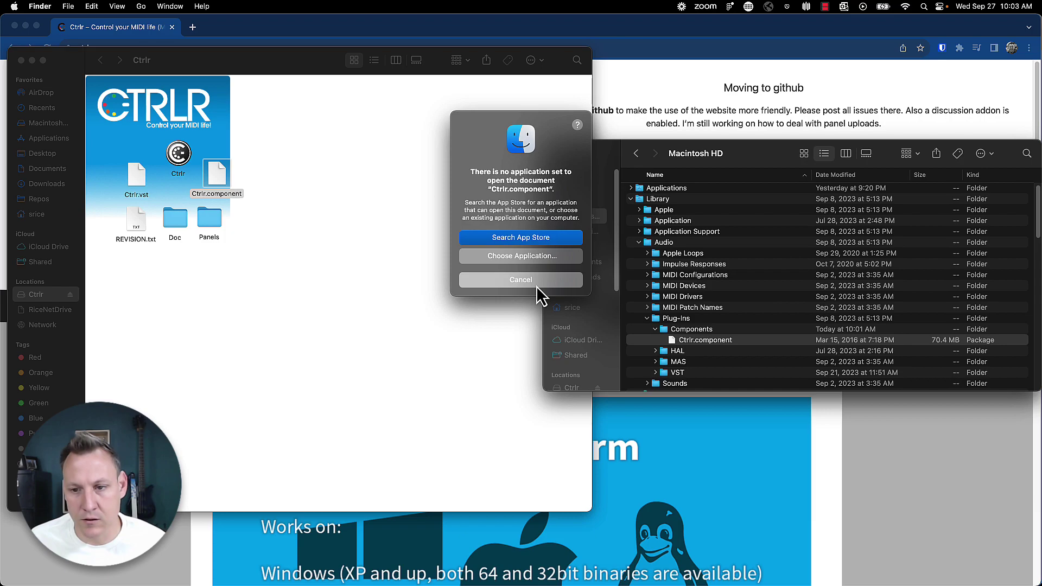
Open Ctrlr.component with Terminal, then close both Terminal windows including minilab-scripts.
right_click(688, 341)
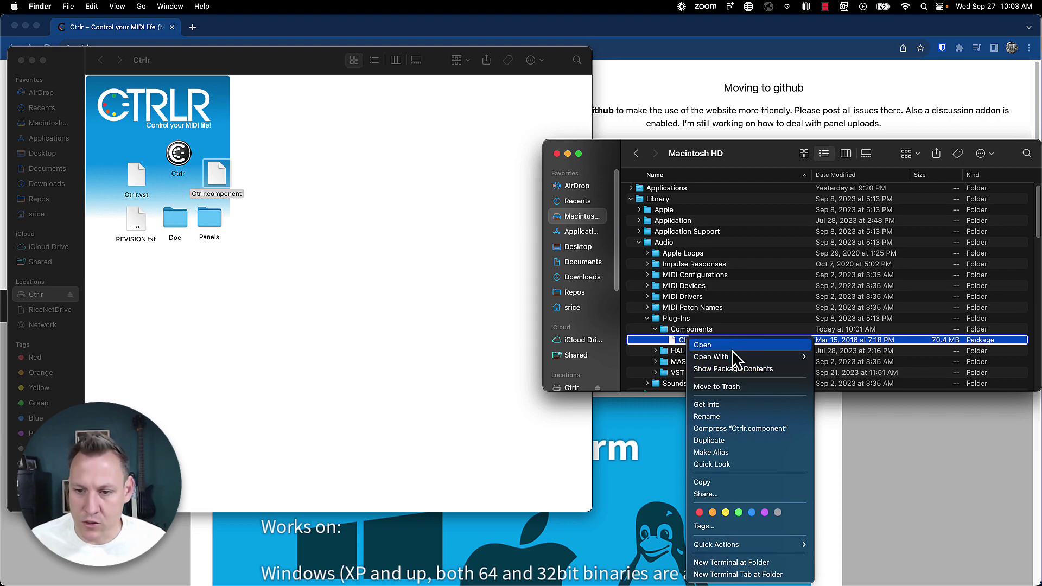
mouse_move(734, 358)
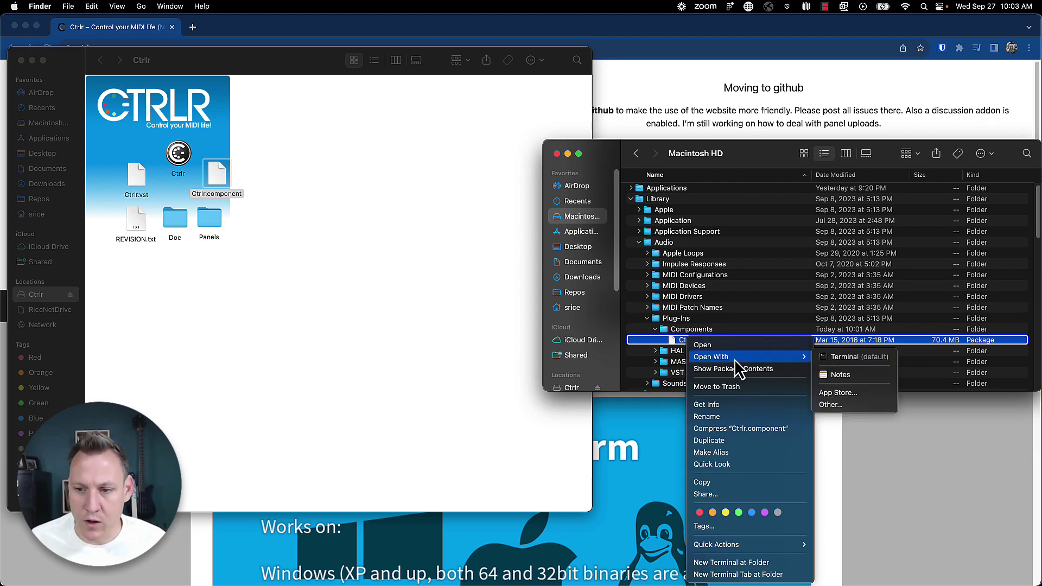
click(860, 357)
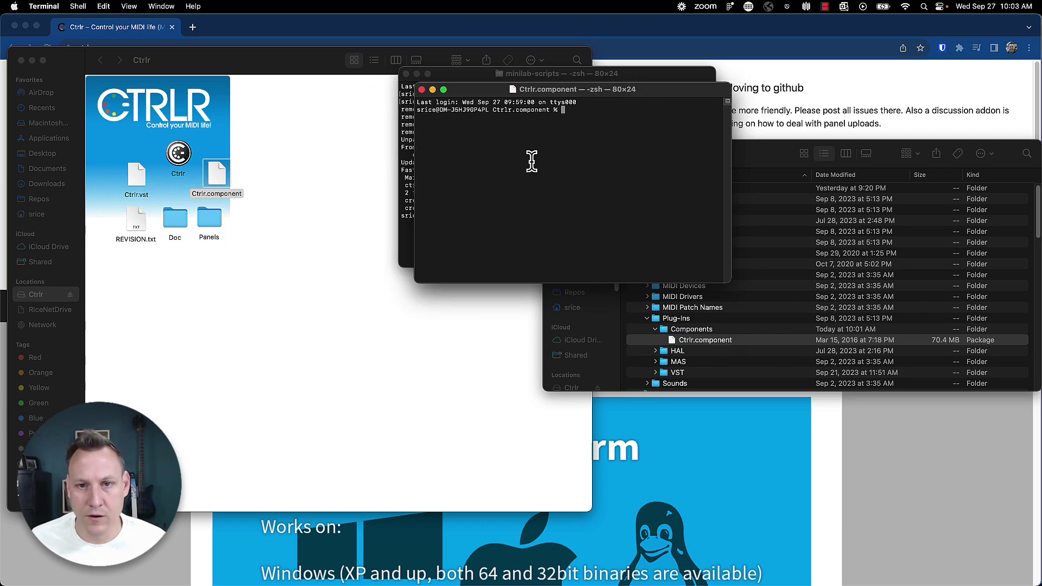
click(422, 90)
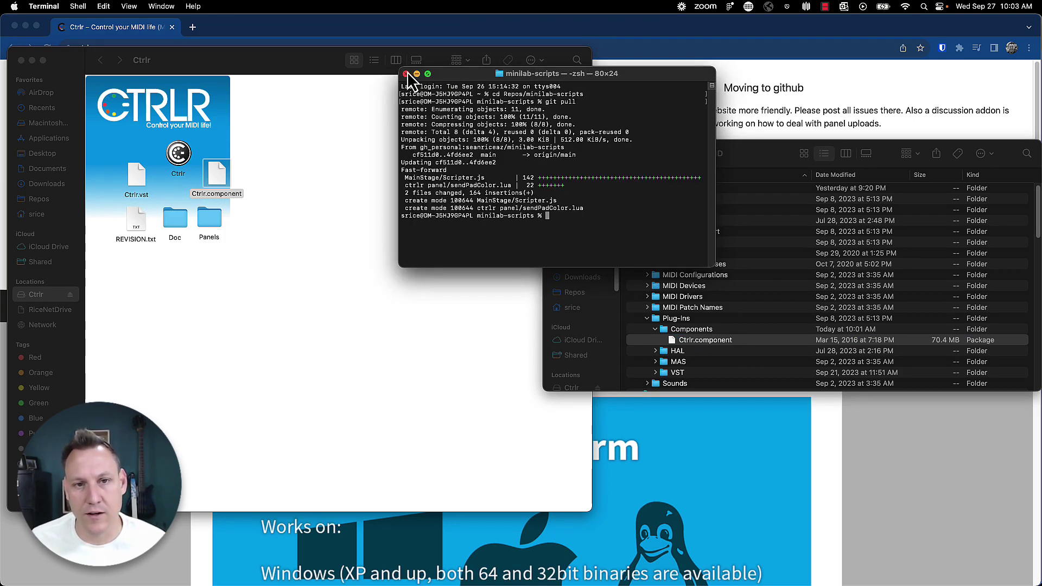
click(406, 74)
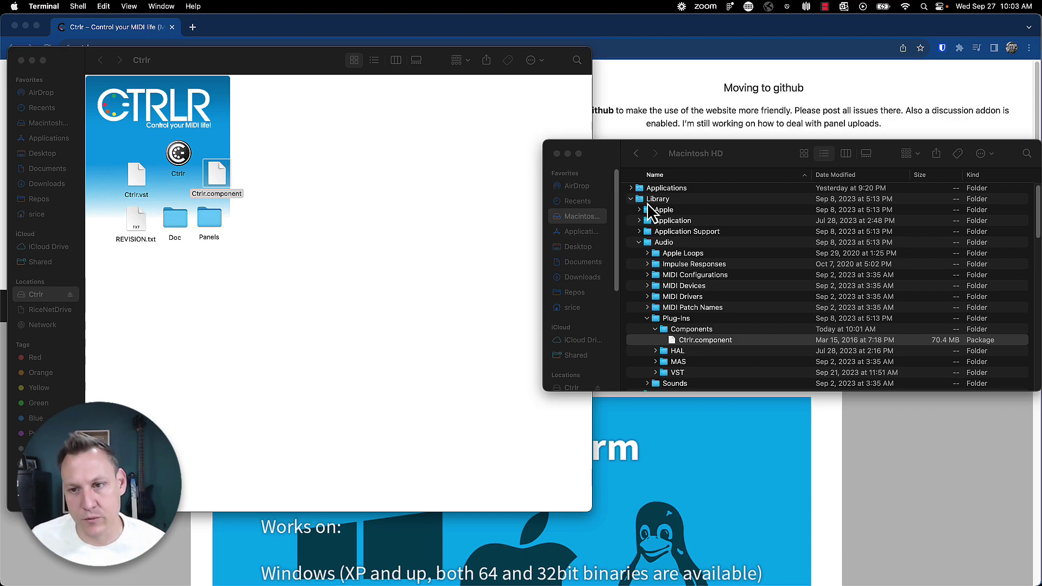
mouse_move(603, 575)
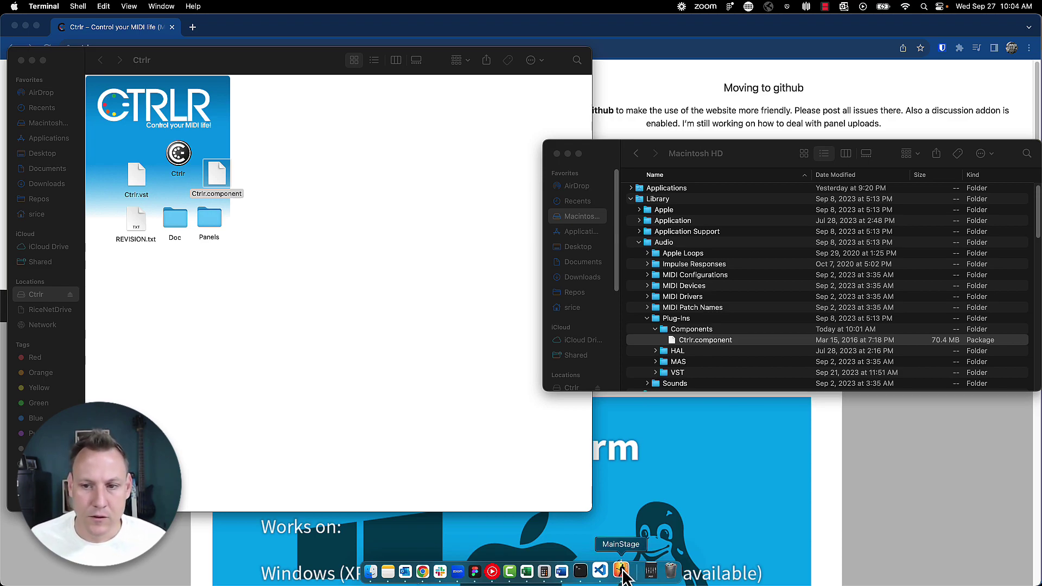
Back in MainStage, create a Software Instrument channel strip, Inst 12, and open its MIDI FX slot.
click(621, 571)
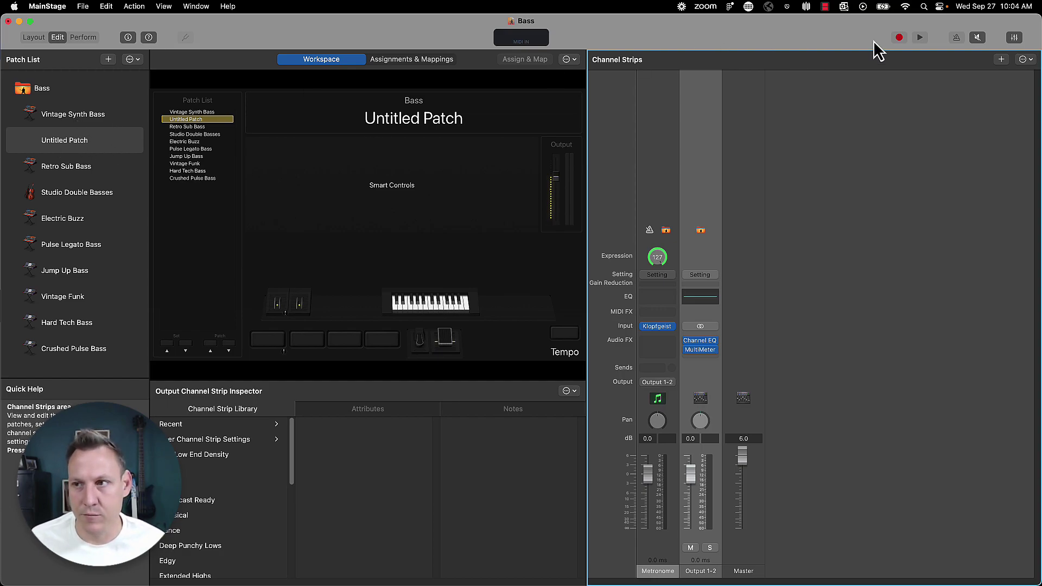
click(1033, 62)
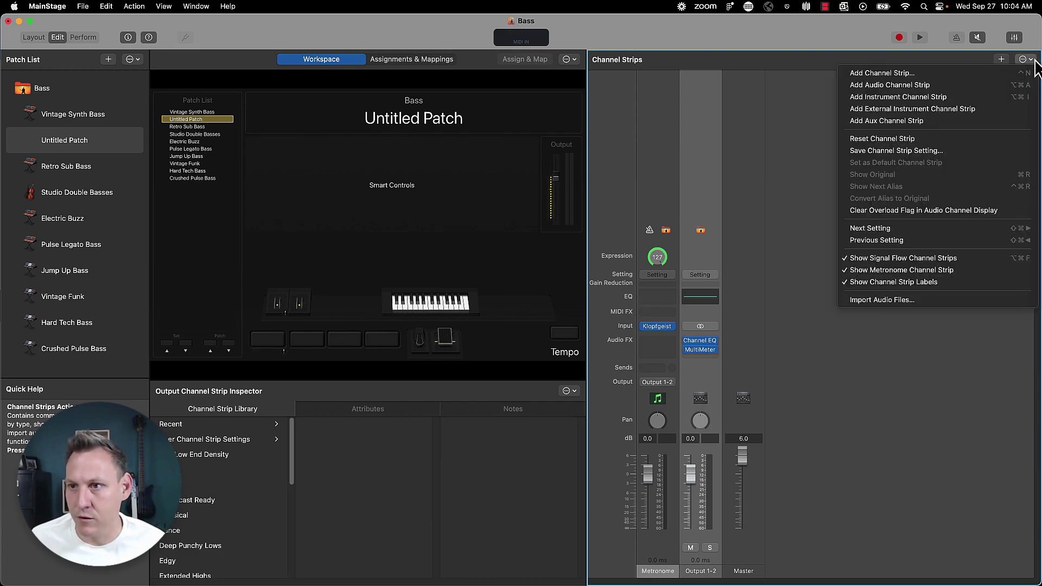
click(938, 77)
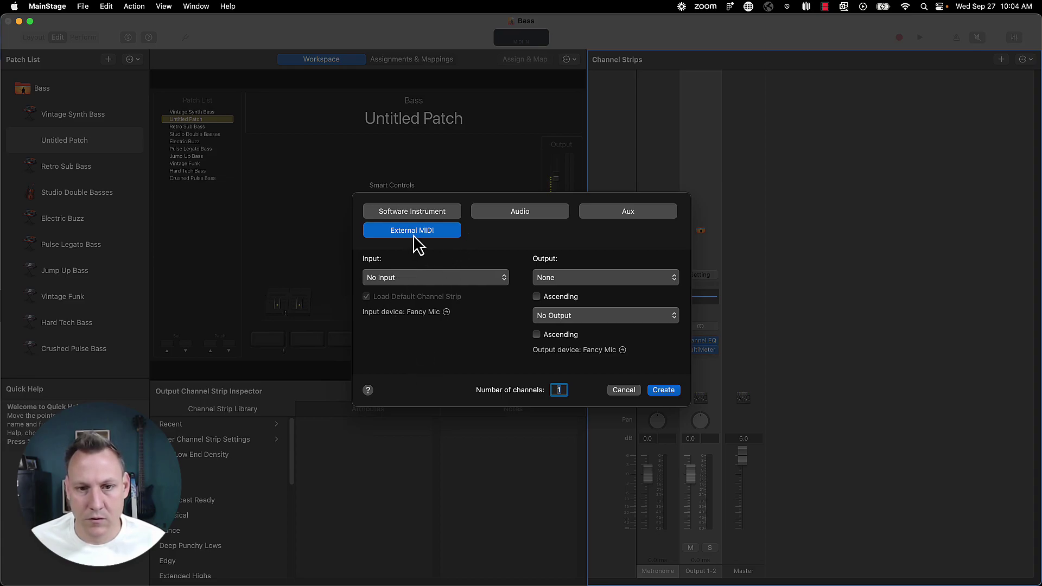
click(414, 211)
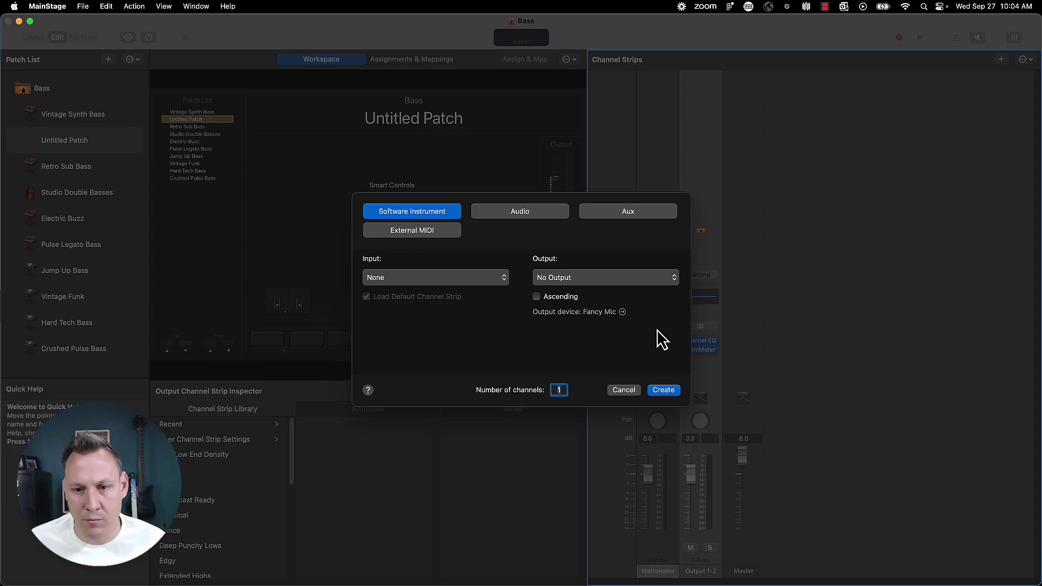
click(677, 391)
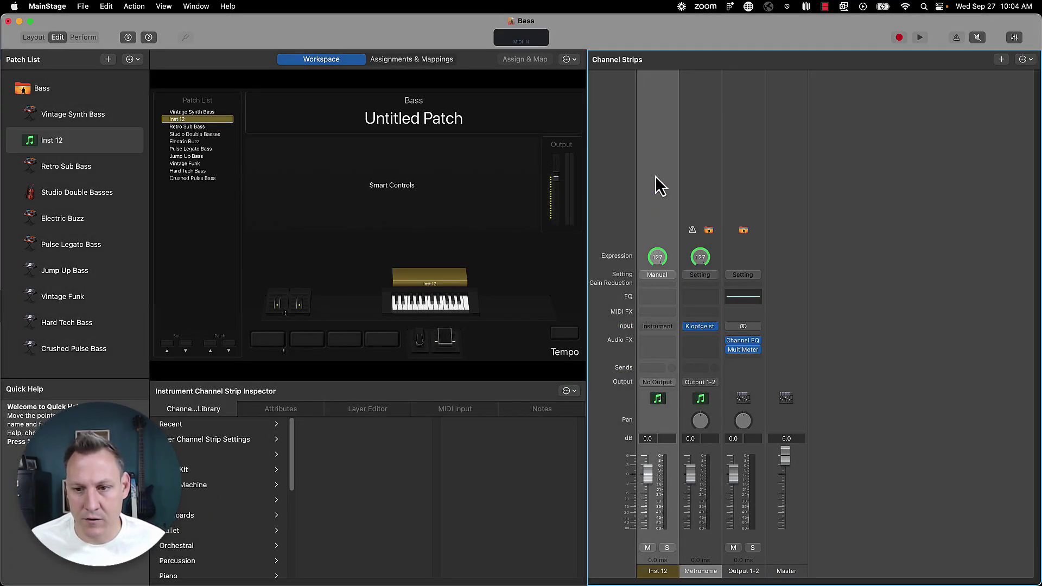
click(662, 314)
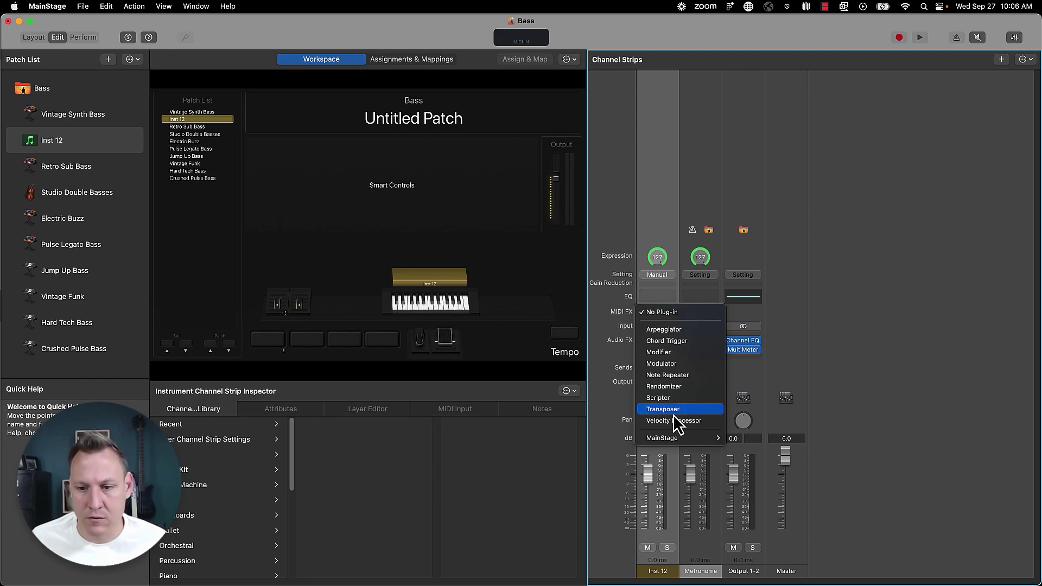
mouse_move(675, 440)
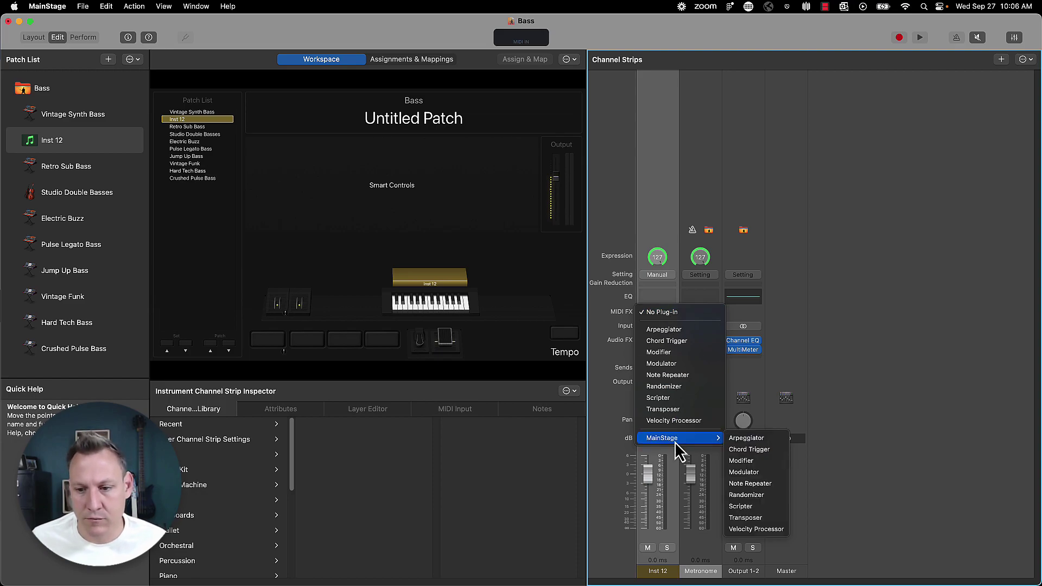
Insert Scripter on Inst 12 and load the sendCConBeat.pst preset.
click(663, 400)
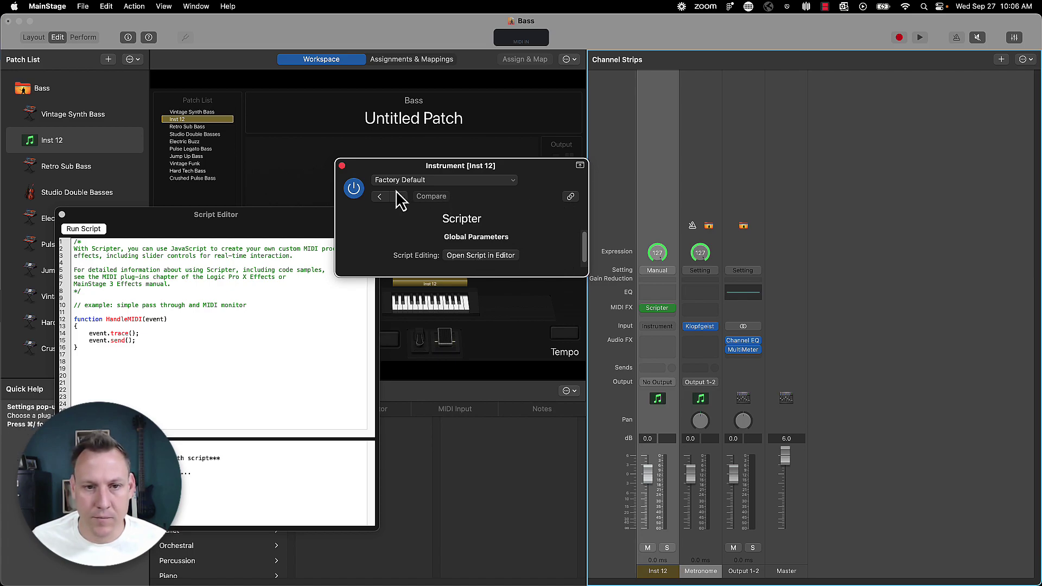
click(442, 180)
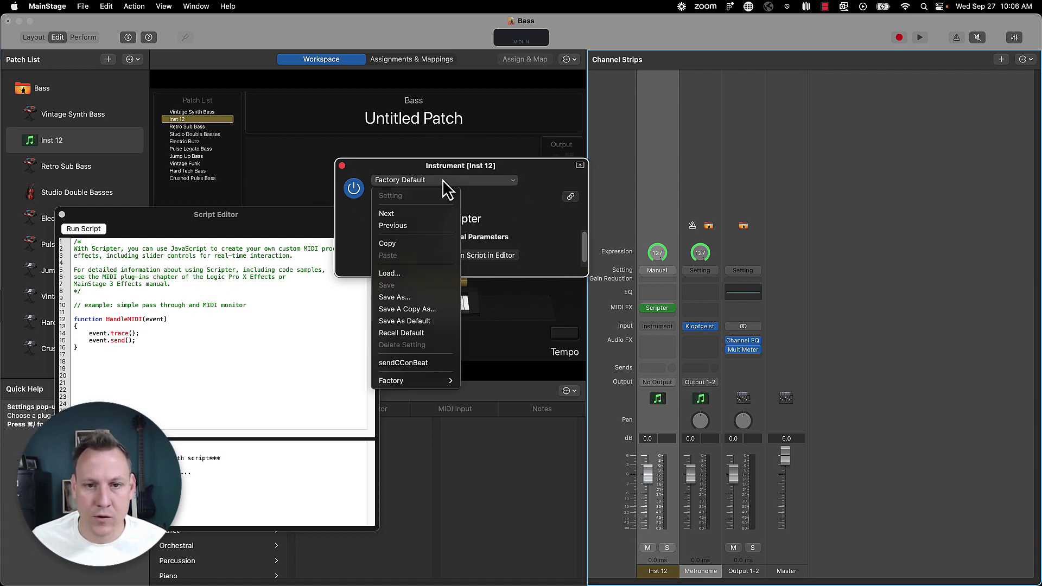
click(406, 275)
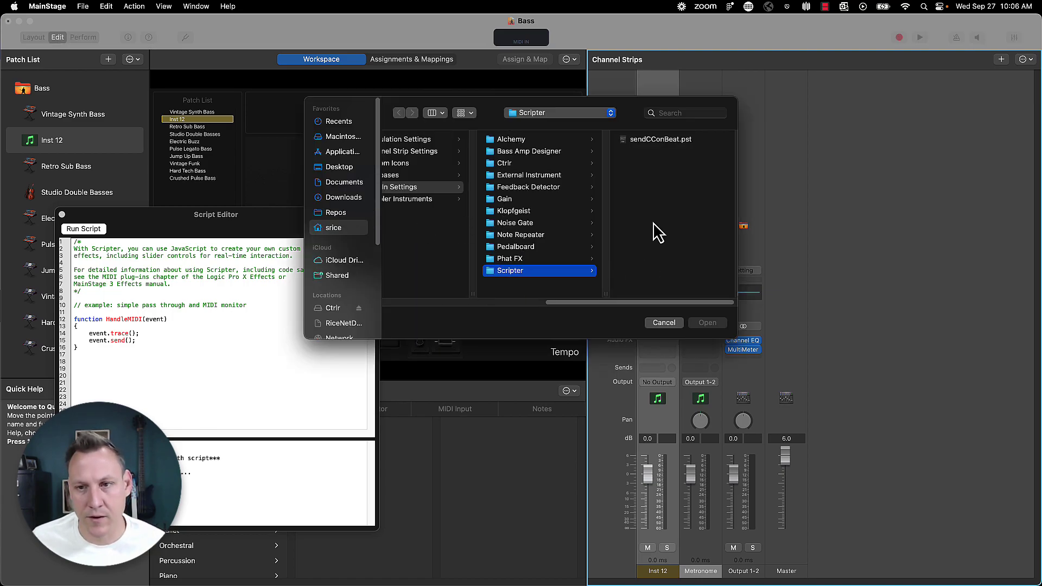
click(655, 137)
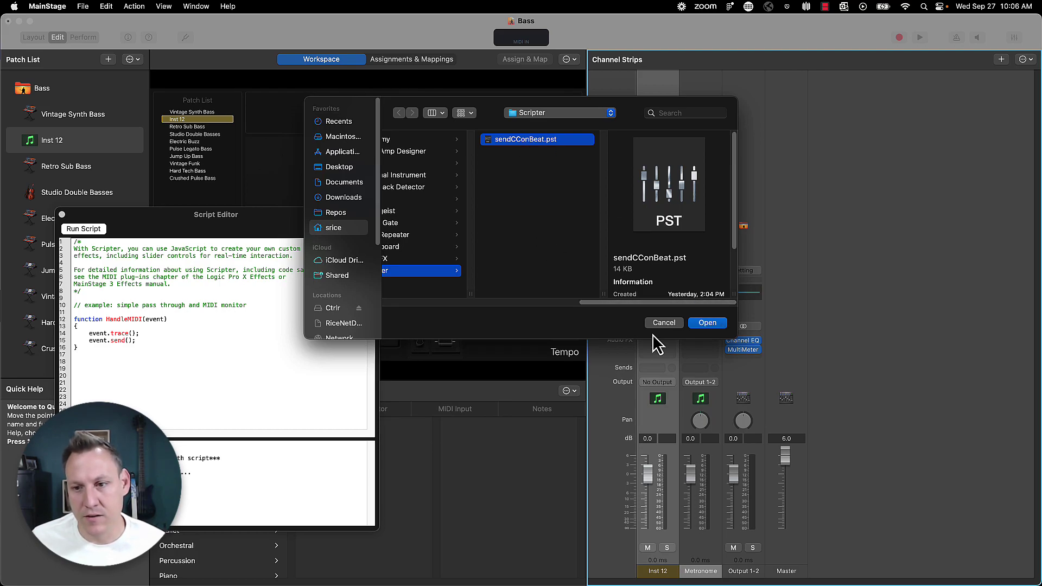
click(707, 323)
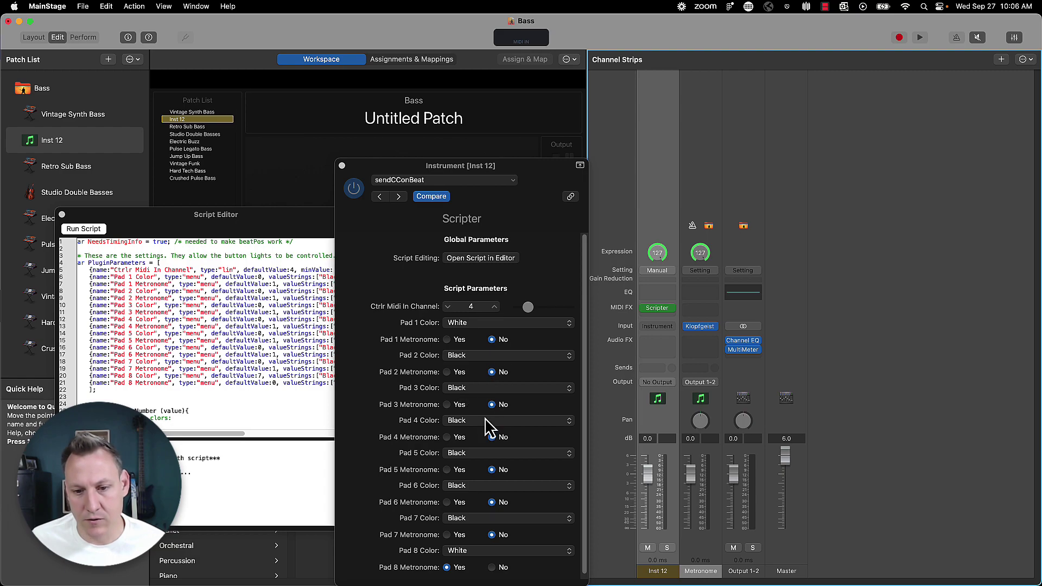
Review the loaded script in the editor and move its window up and right.
click(242, 409)
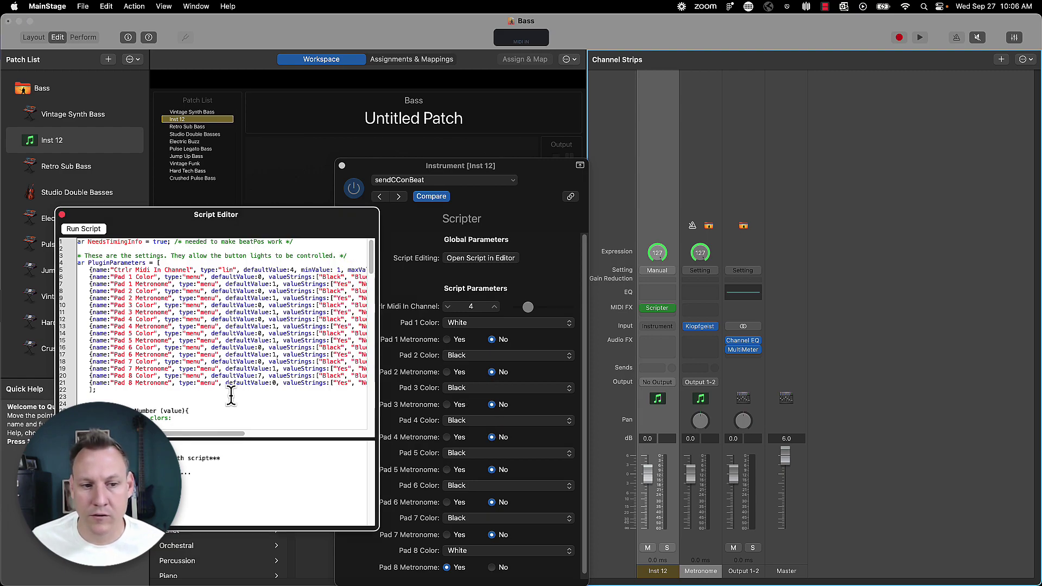
drag(242, 411, 79, 185)
click(90, 269)
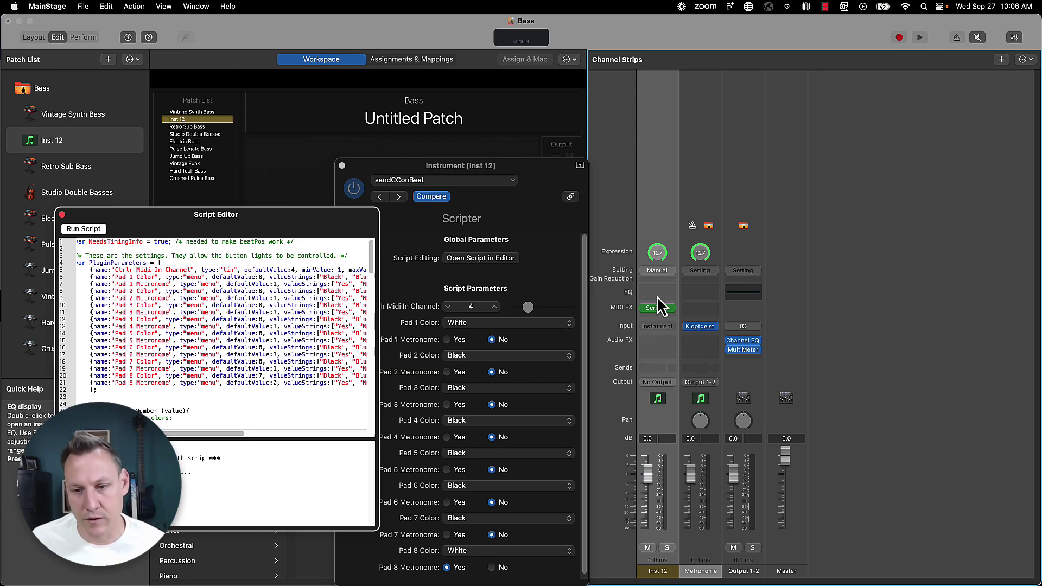
drag(264, 225, 318, 124)
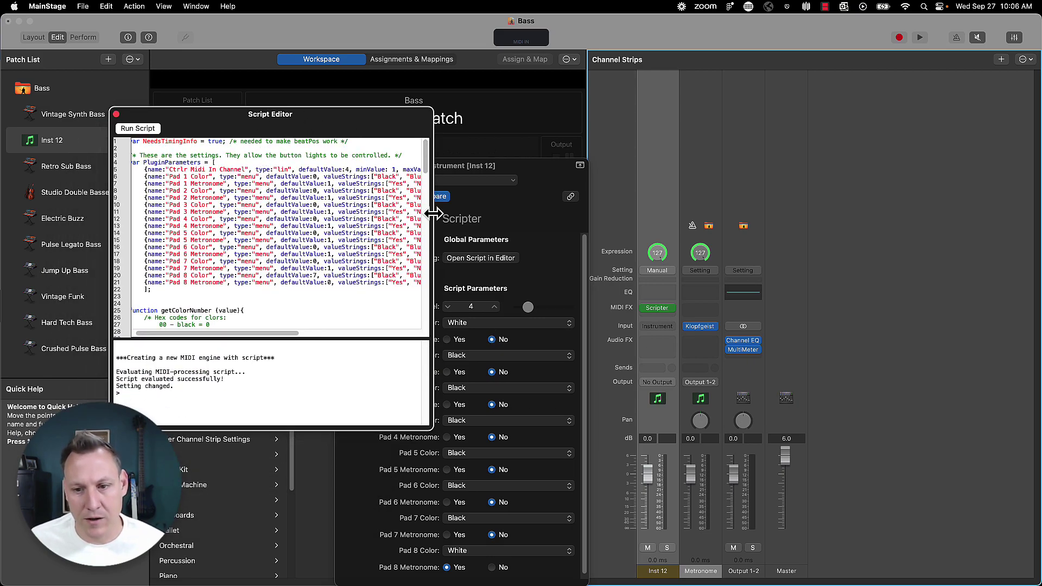
click(609, 331)
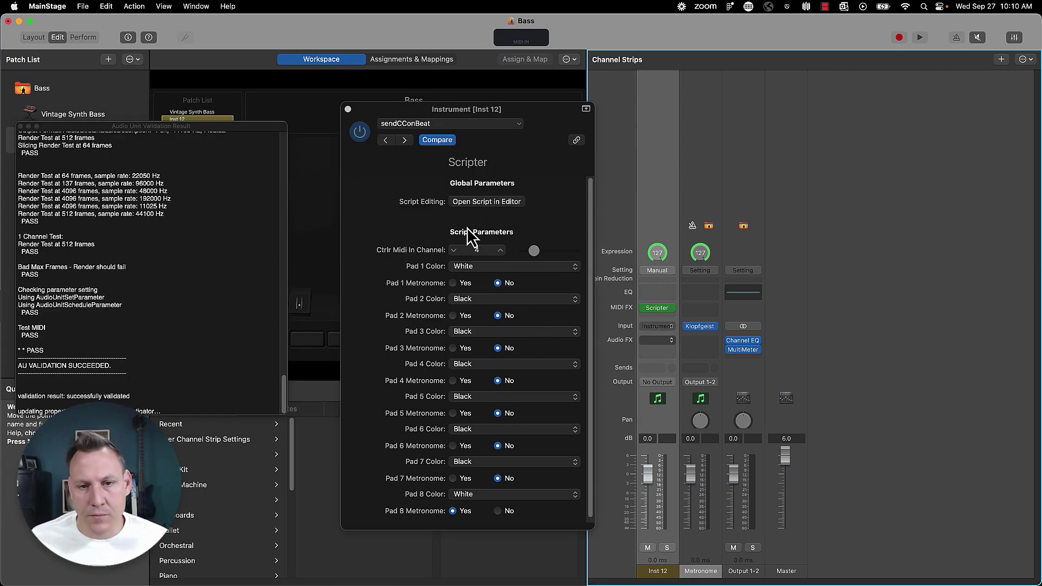
Load Instigator's Ctrlr-AU in mono as Inst 12's instrument and reposition its empty panel window.
click(656, 327)
mouse_move(664, 372)
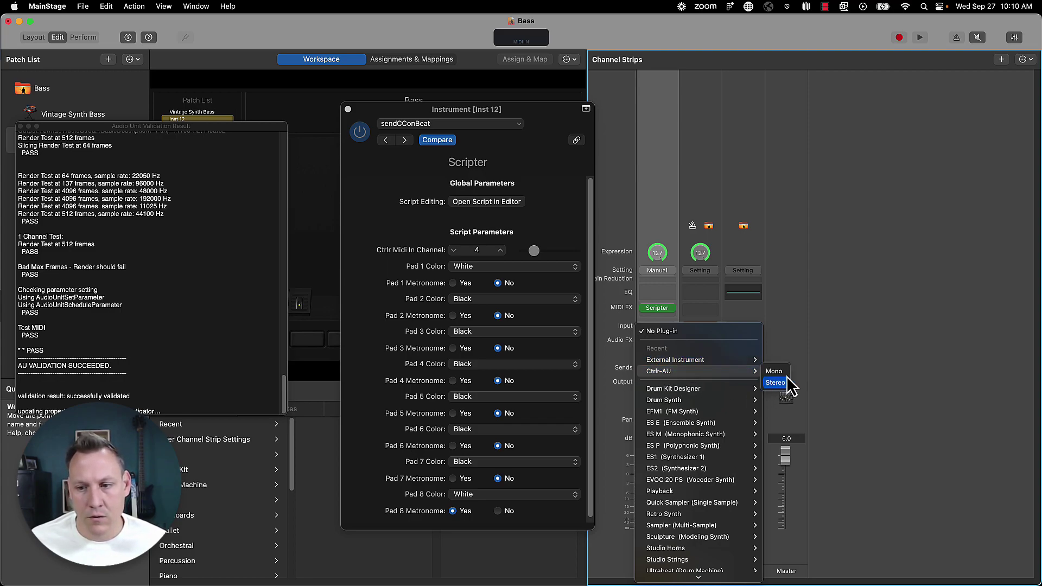
mouse_move(699, 576)
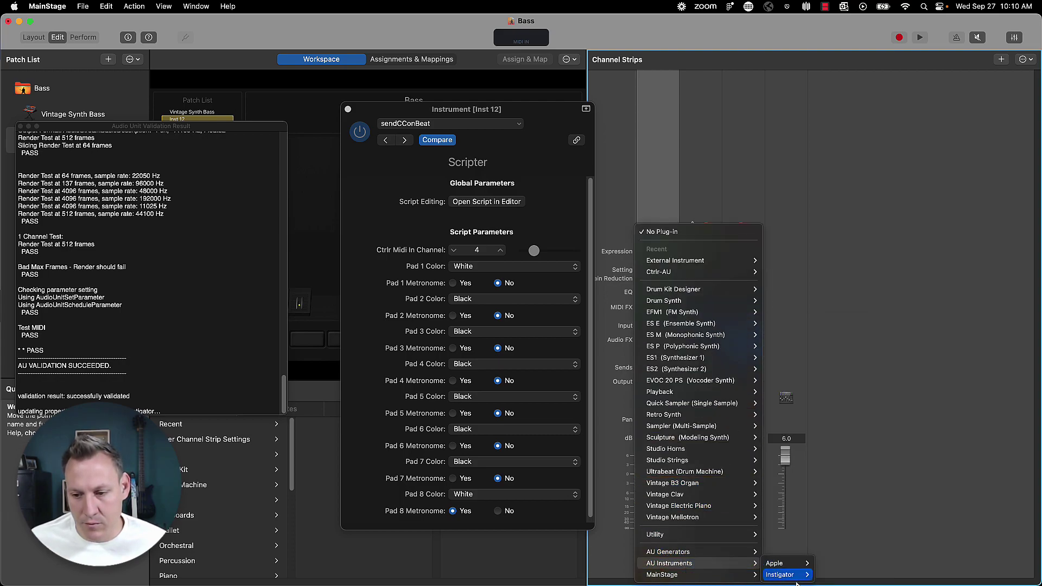
mouse_move(784, 575)
mouse_move(834, 578)
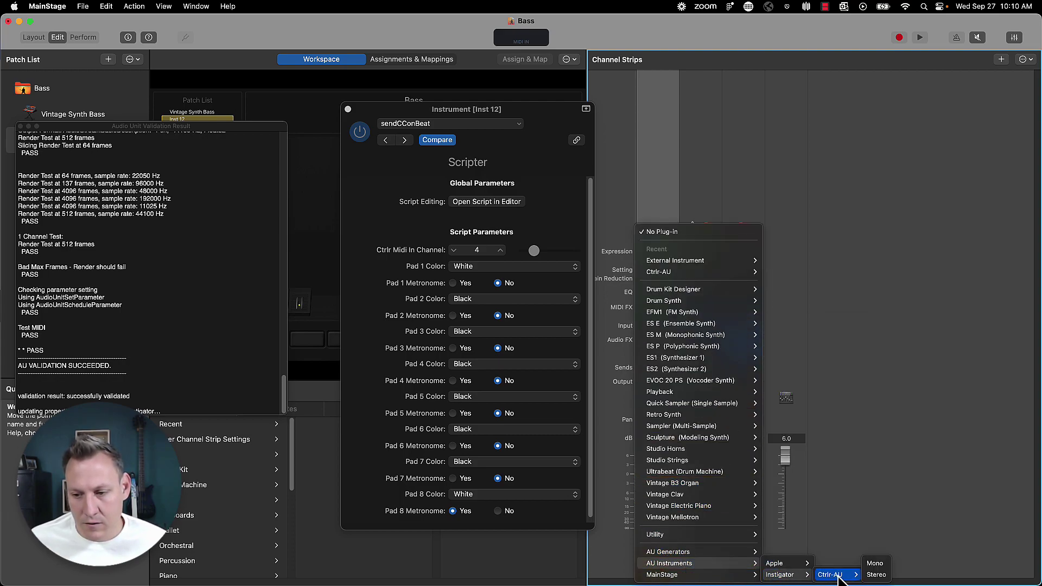
click(884, 566)
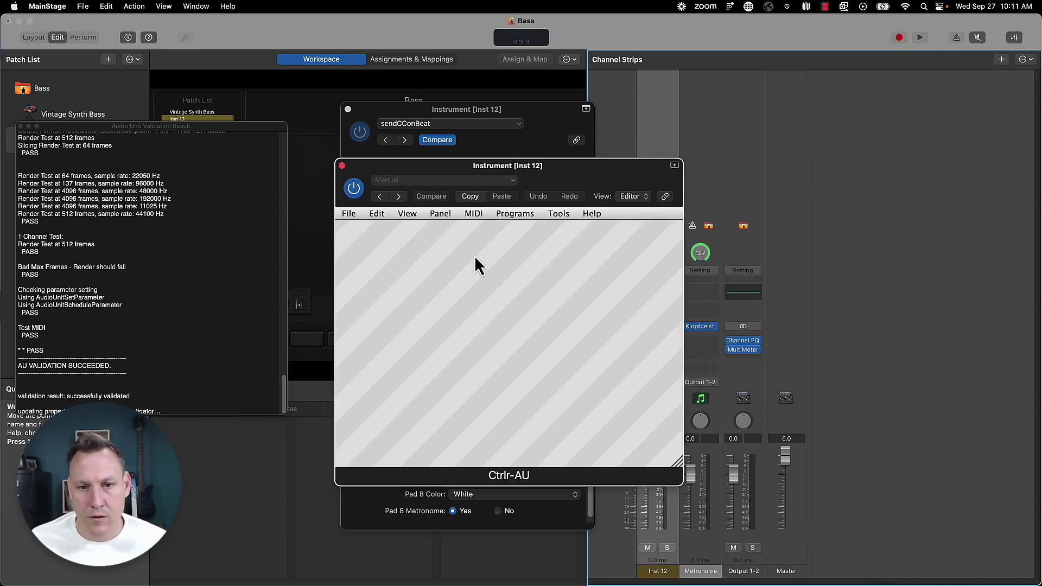
drag(567, 167, 586, 142)
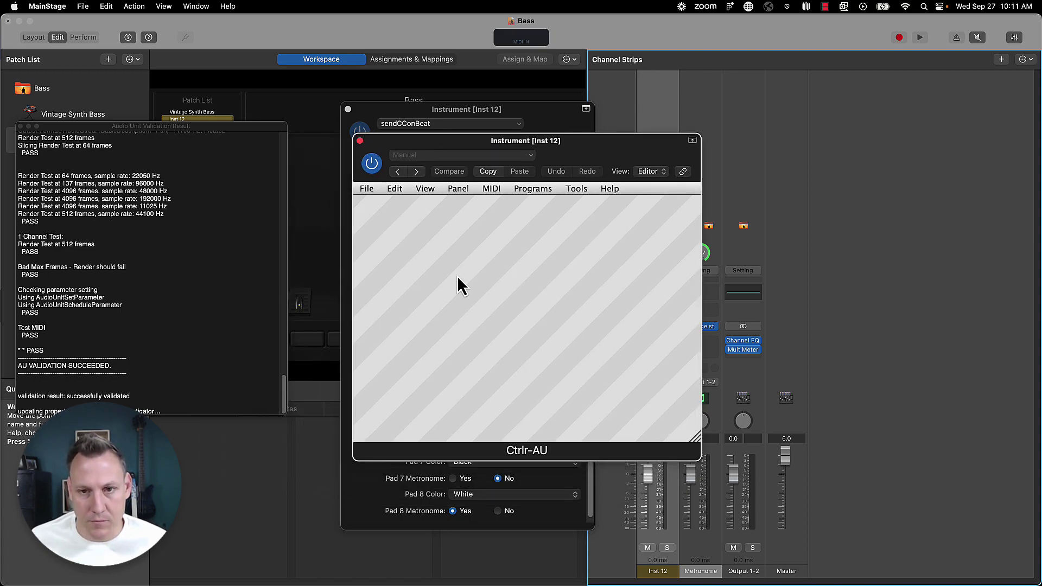
Start opening a saved Ctrlr panel and browse to the minilab-scripts/ctrlr panel folder.
click(369, 191)
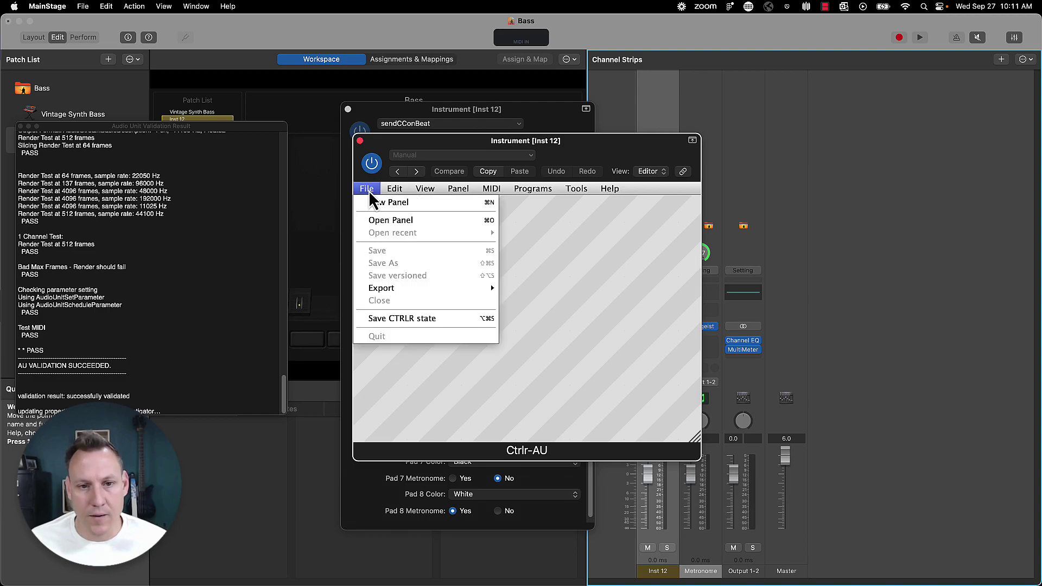
click(389, 220)
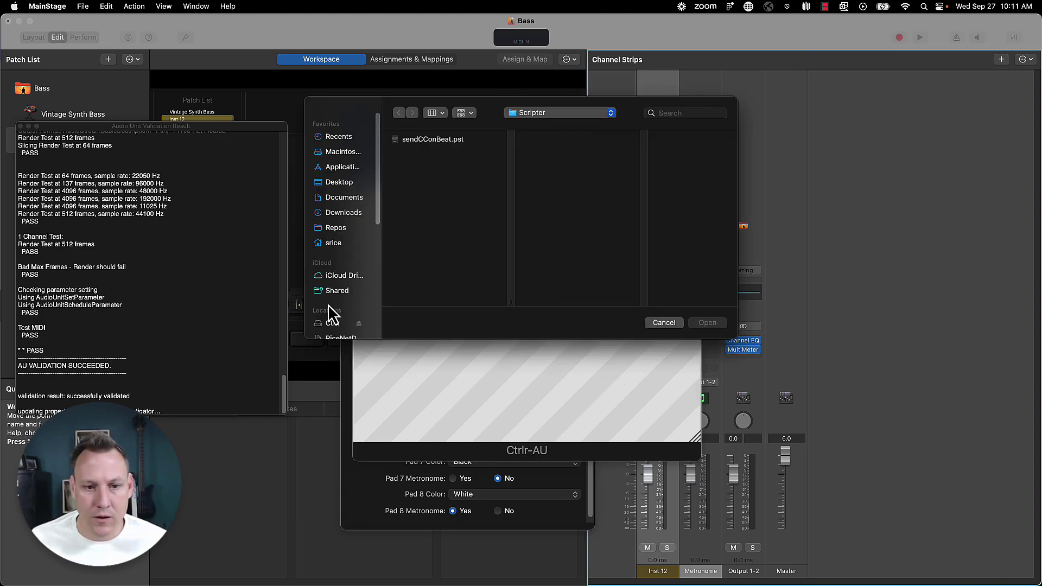
scroll(328, 304, down, 3)
scroll(332, 291, up, 3)
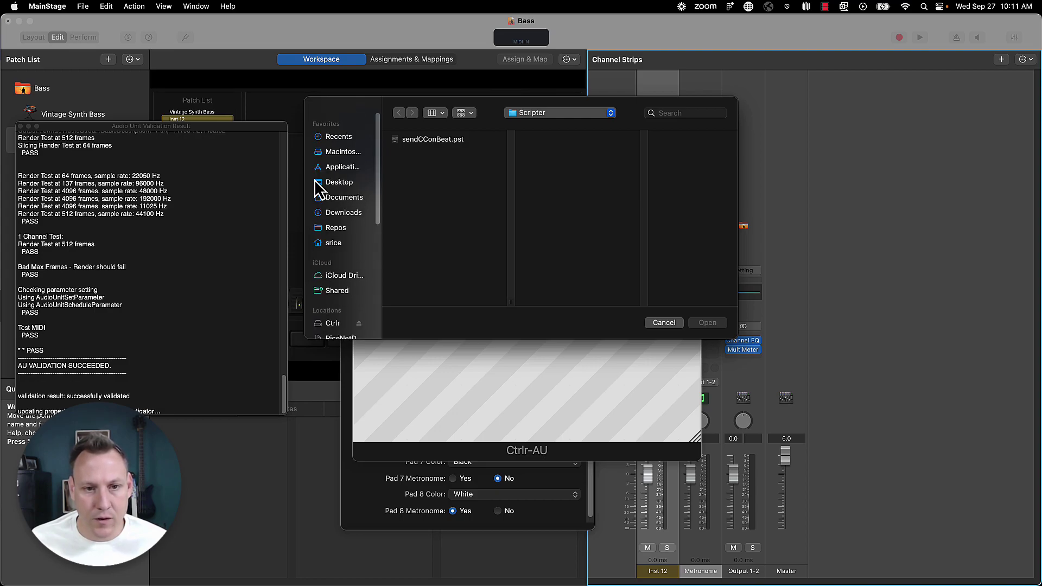
click(337, 228)
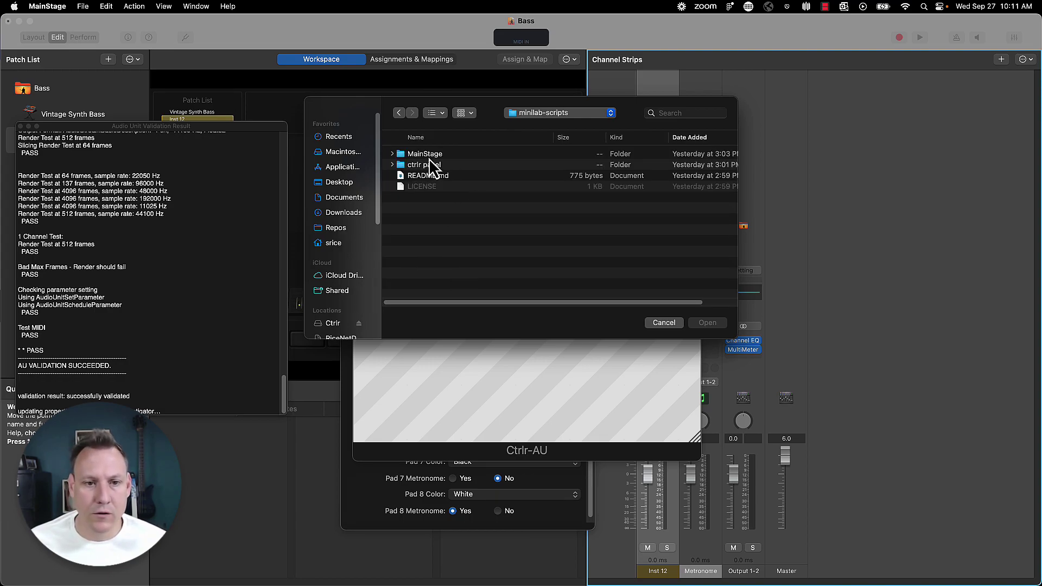
click(396, 166)
click(393, 165)
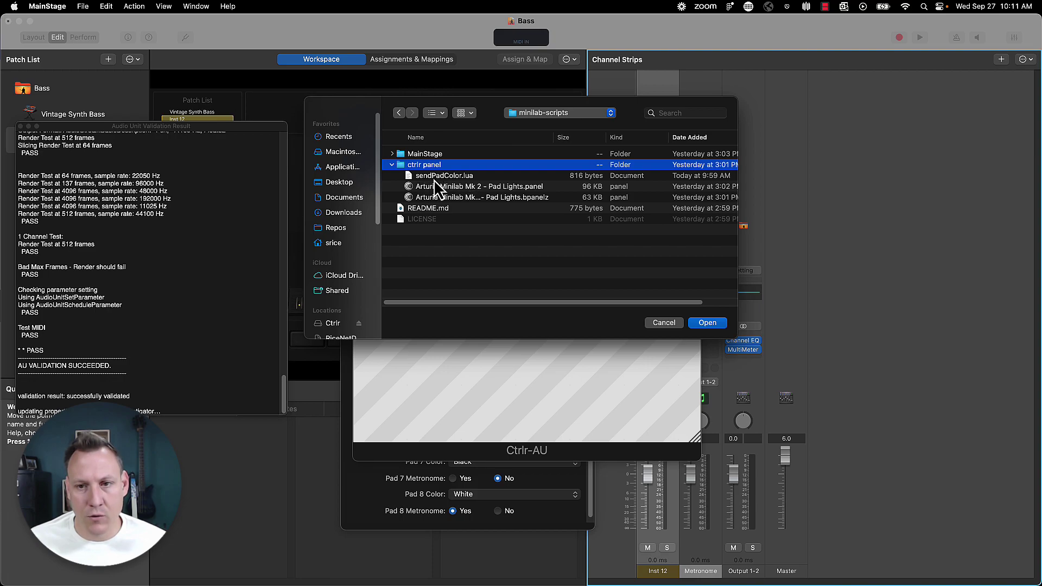
Open the compressed Arturia Minilab Mk 2 - Pad Lights .bpanelz file in Ctrlr.
click(457, 190)
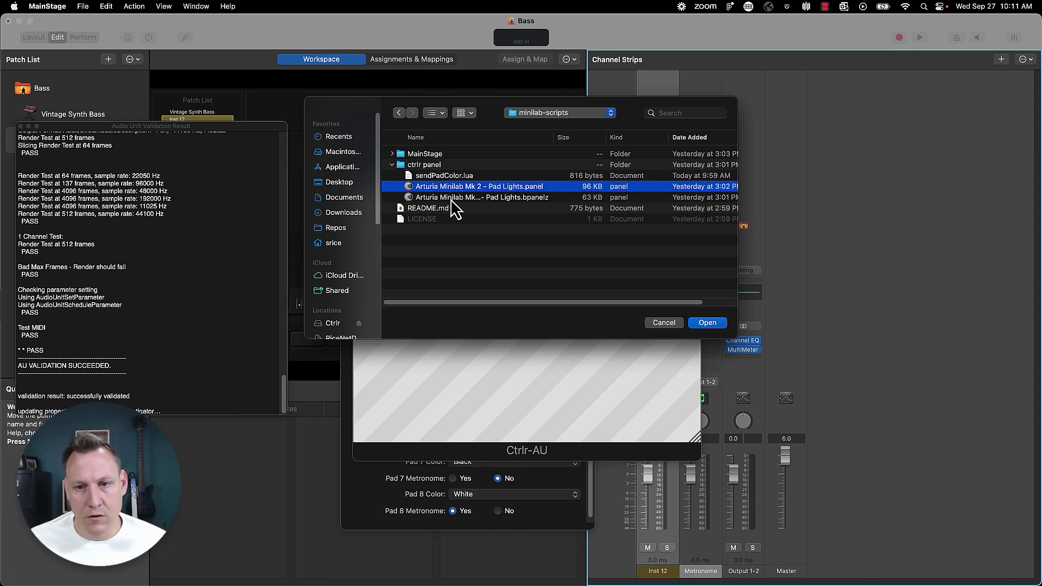
click(450, 196)
click(452, 189)
click(449, 195)
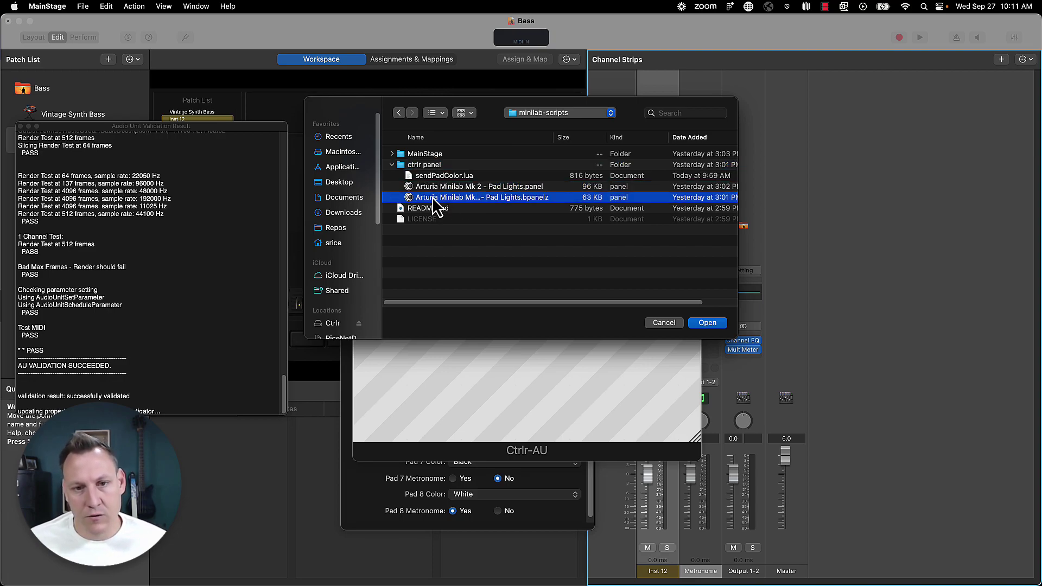
click(439, 188)
click(441, 199)
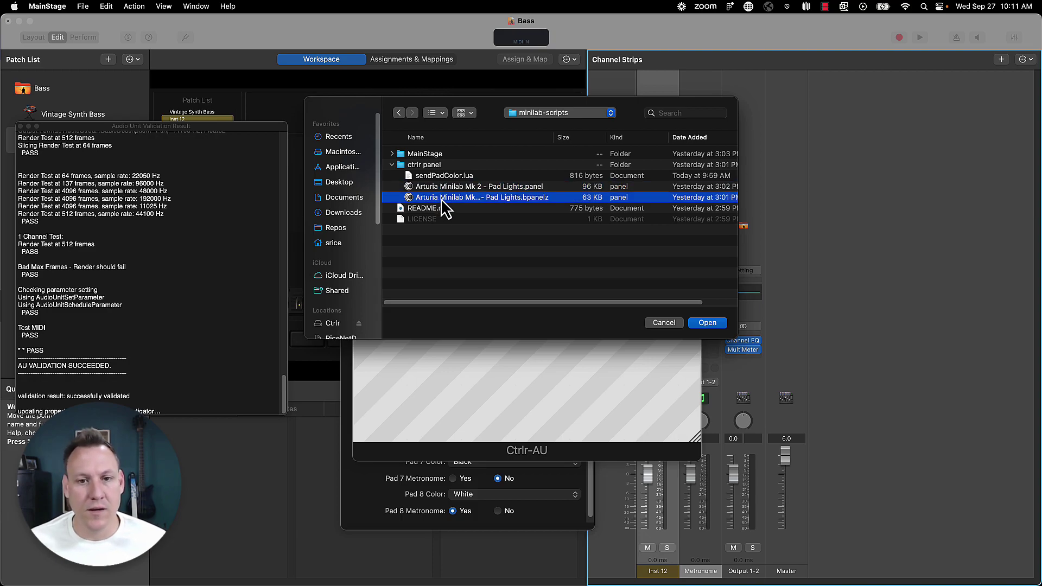
click(700, 324)
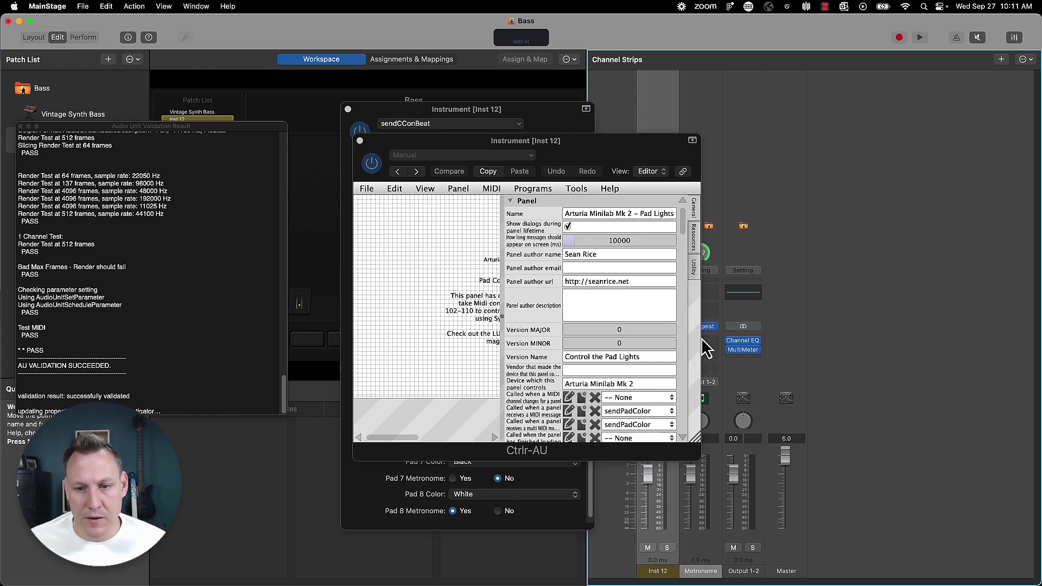
Set Ctrlr's MIDI output device to the Arturia MiniLab mkII and confirm the setting.
click(492, 188)
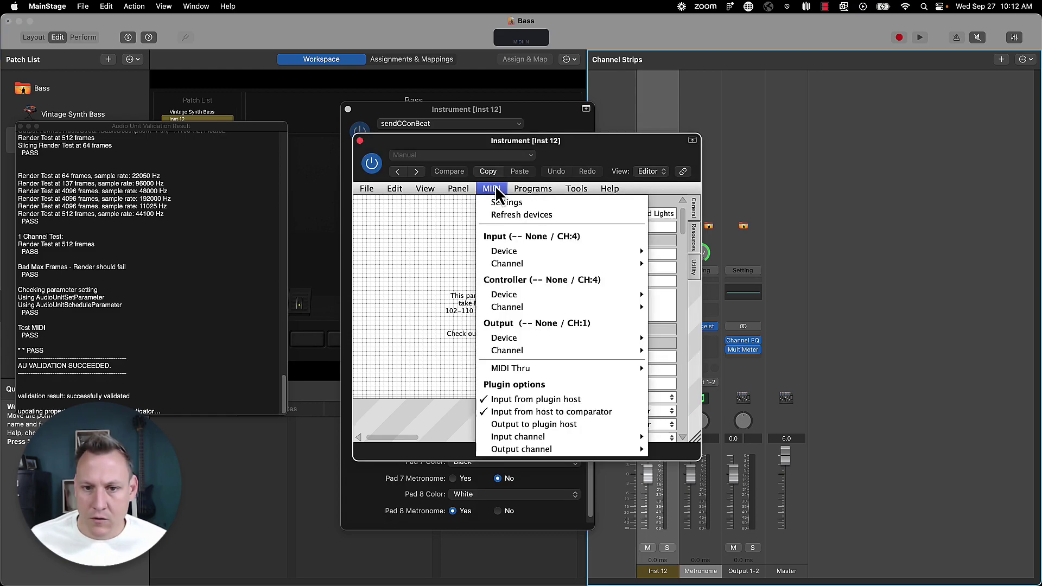
mouse_move(535, 341)
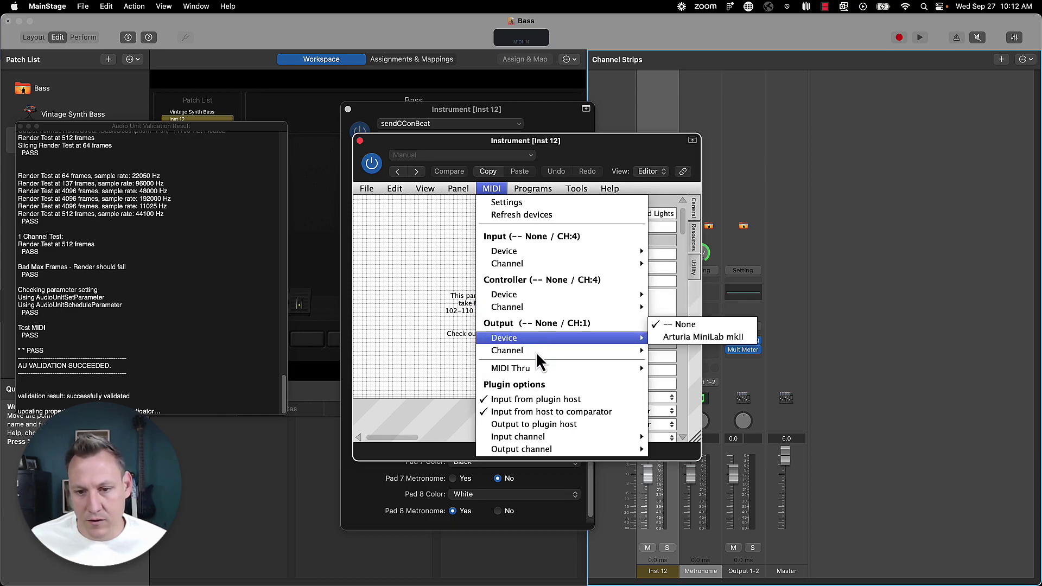
mouse_move(526, 252)
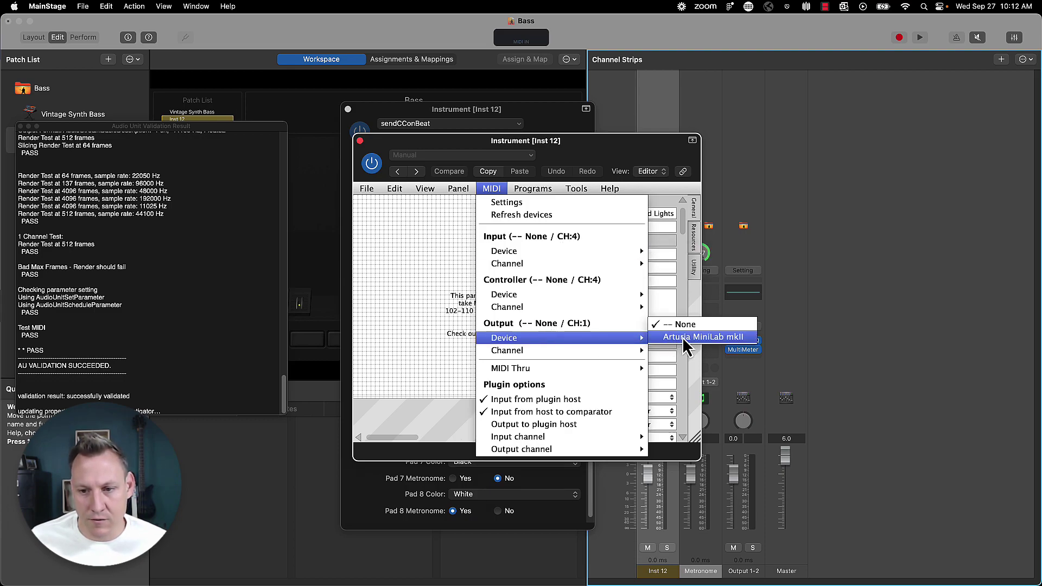
click(685, 341)
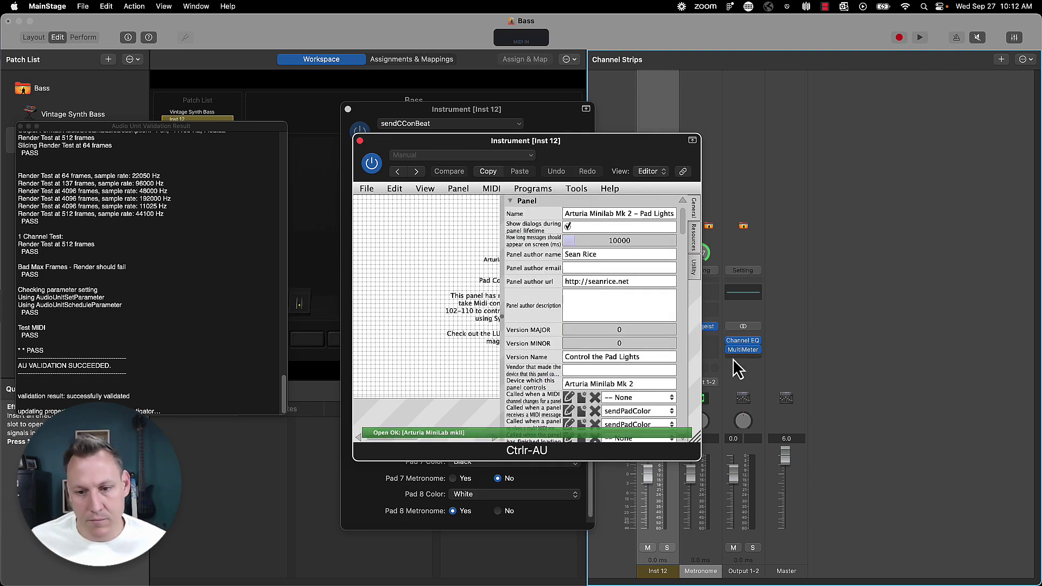
click(491, 188)
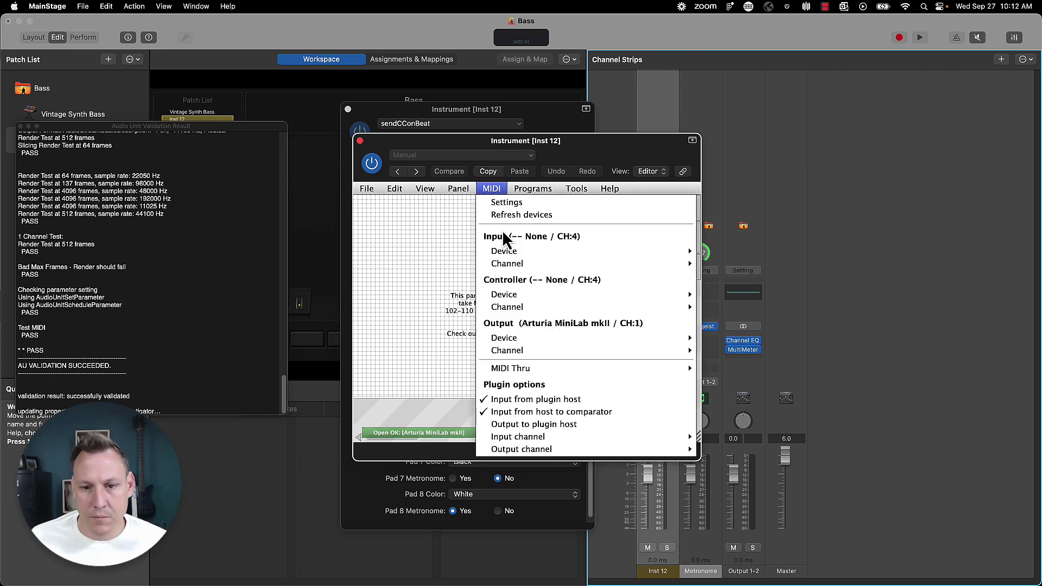
mouse_move(529, 339)
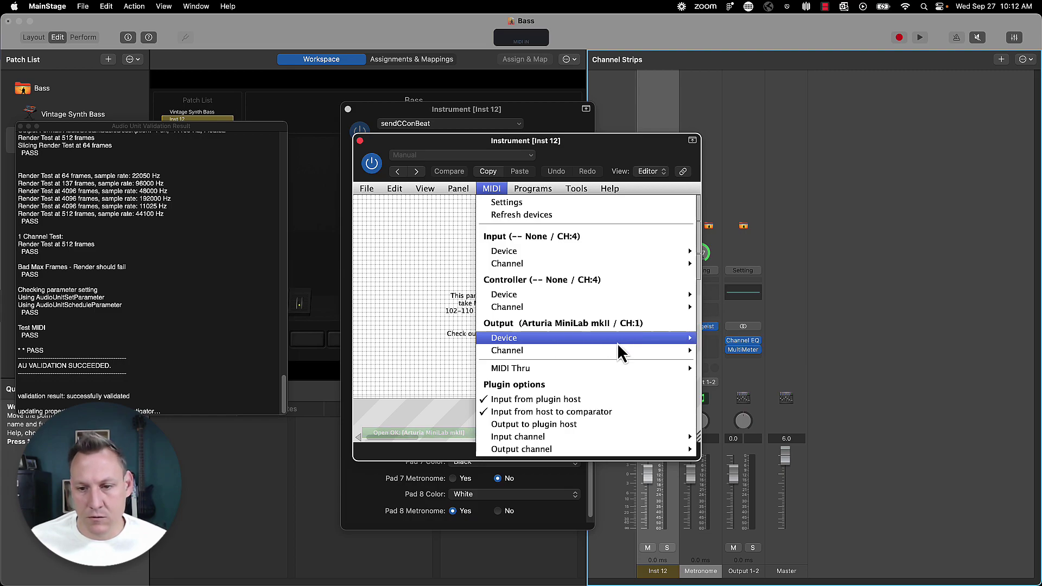
Reopen the Ctrlr-AU window to review its MIDI input/output settings, toggle edit mode, then close it.
click(359, 141)
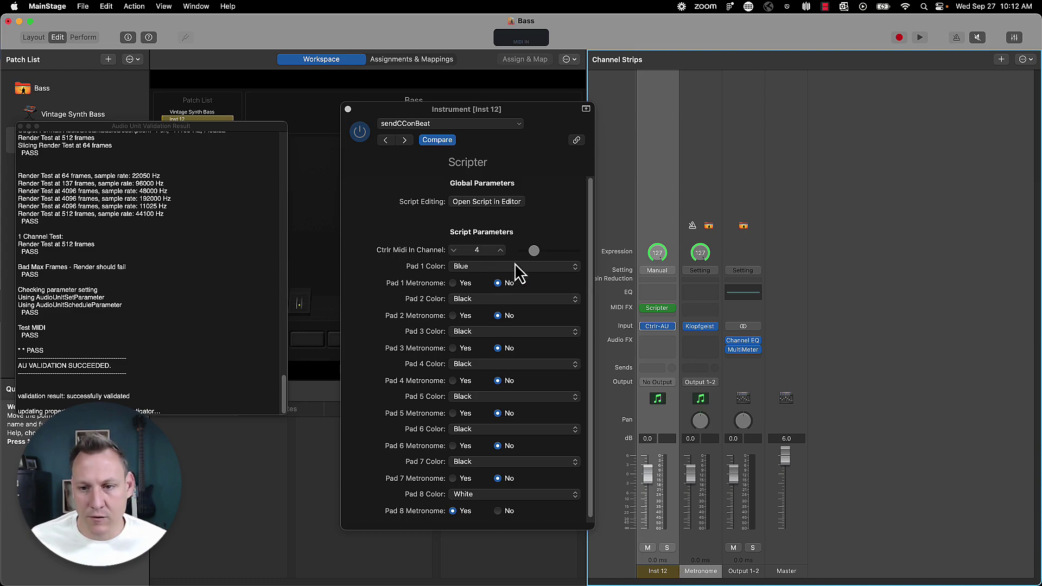
click(658, 327)
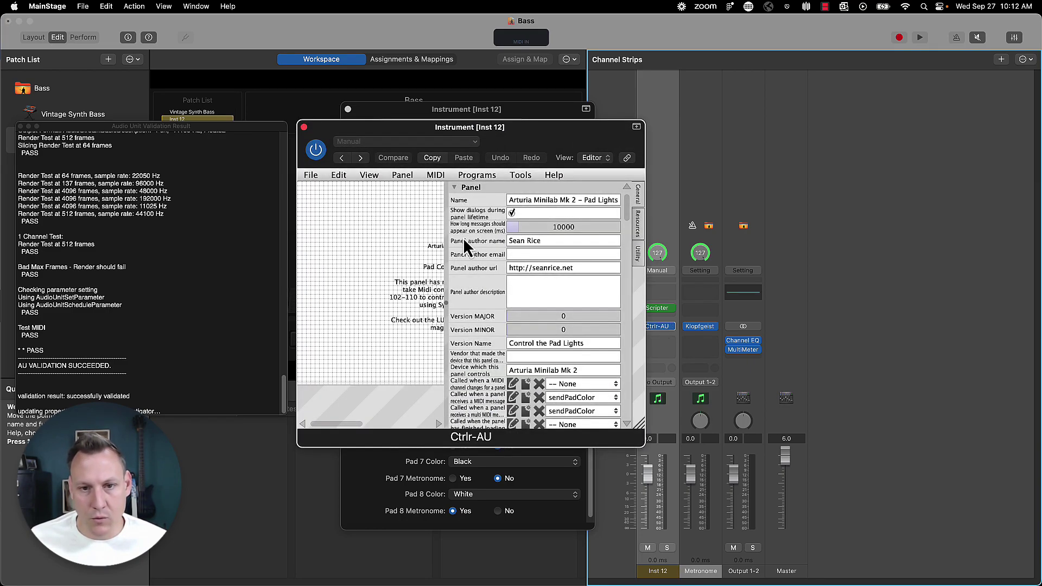
click(437, 178)
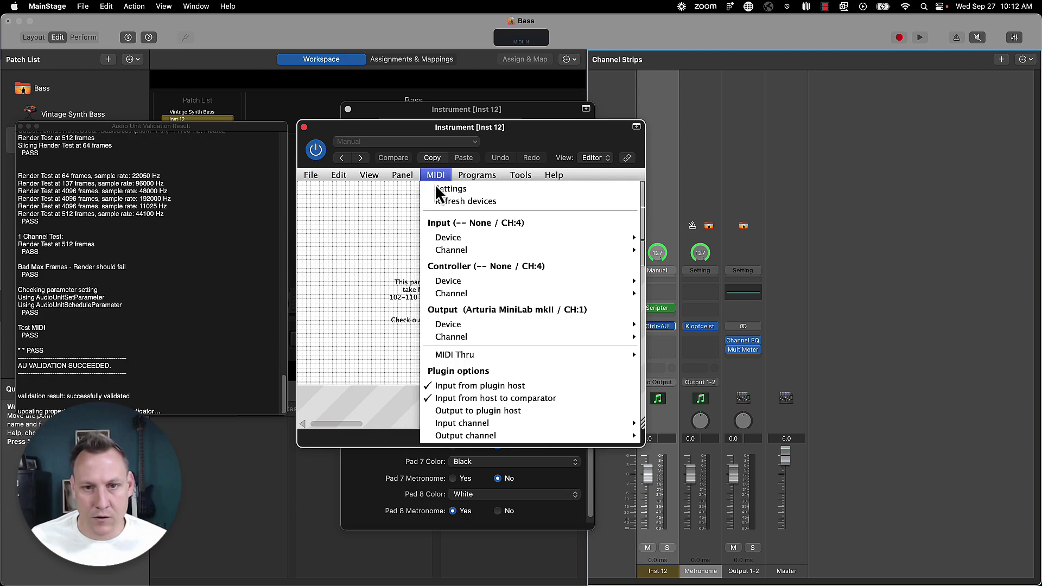
mouse_move(473, 242)
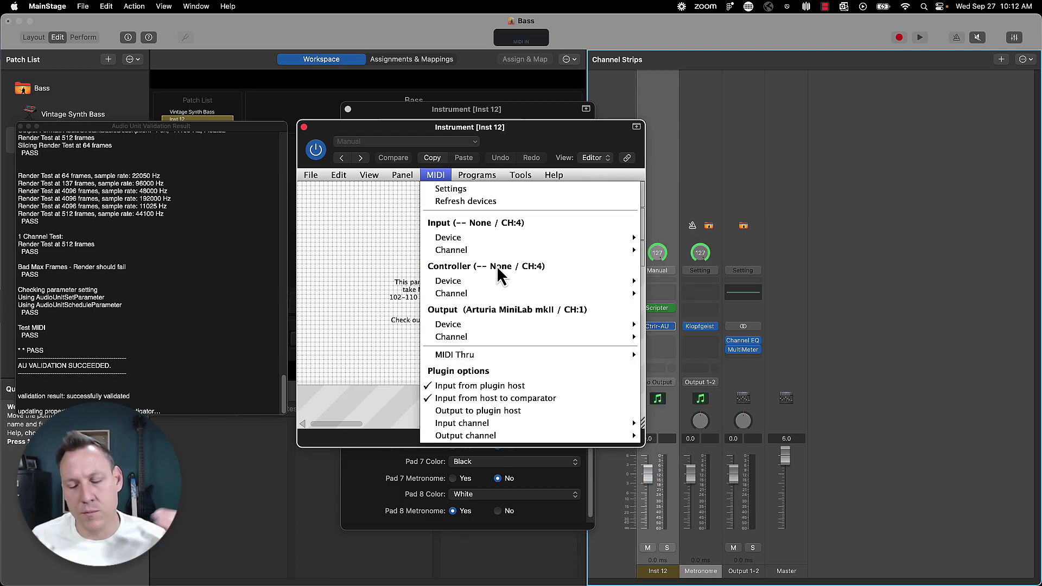
key(cmd+e)
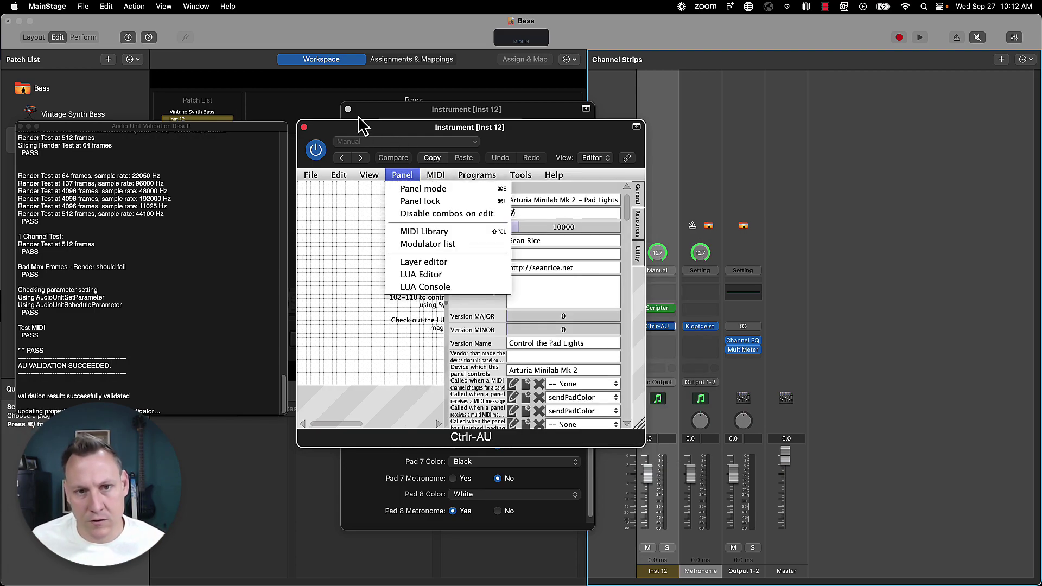
click(303, 127)
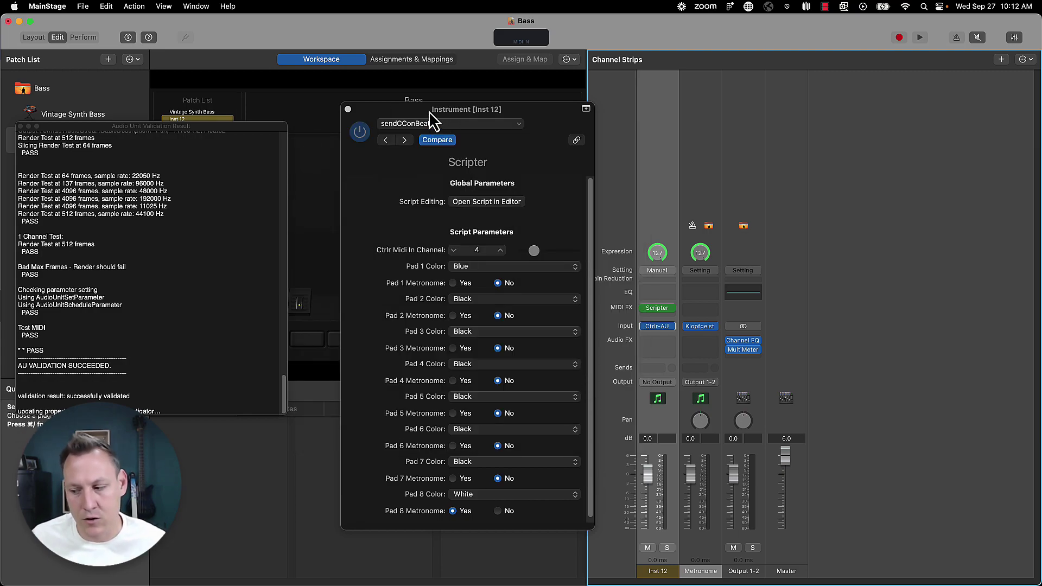
Close the Scripter window and the Audio Unit Validation Result window.
key(cmd+w)
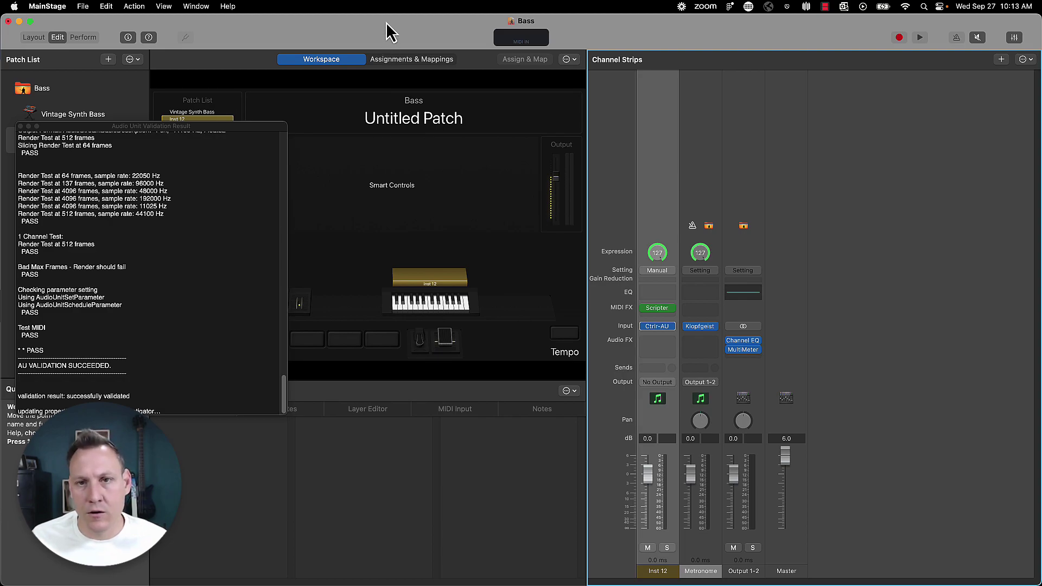
drag(236, 126, 289, 75)
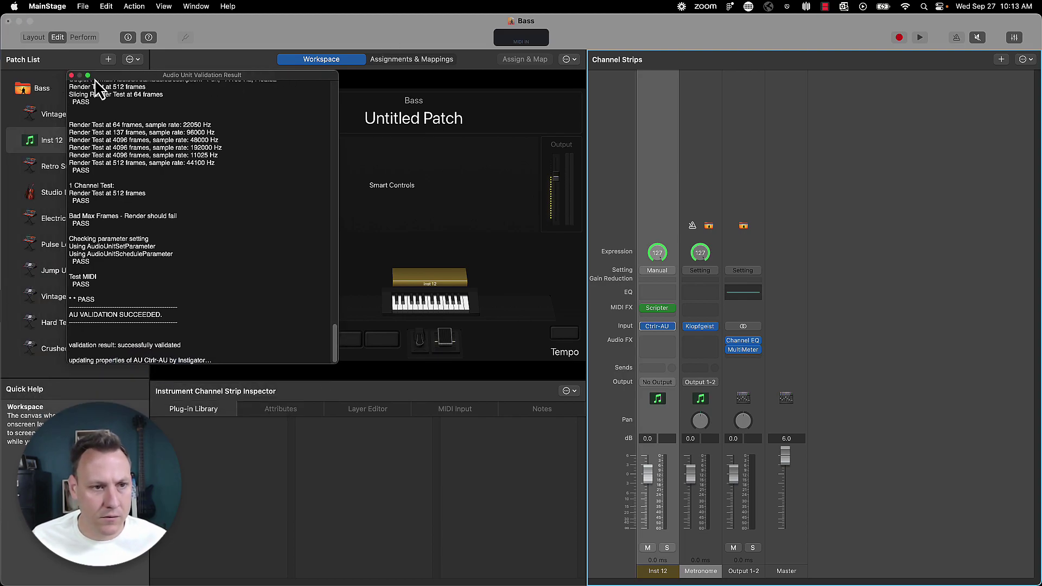
click(71, 75)
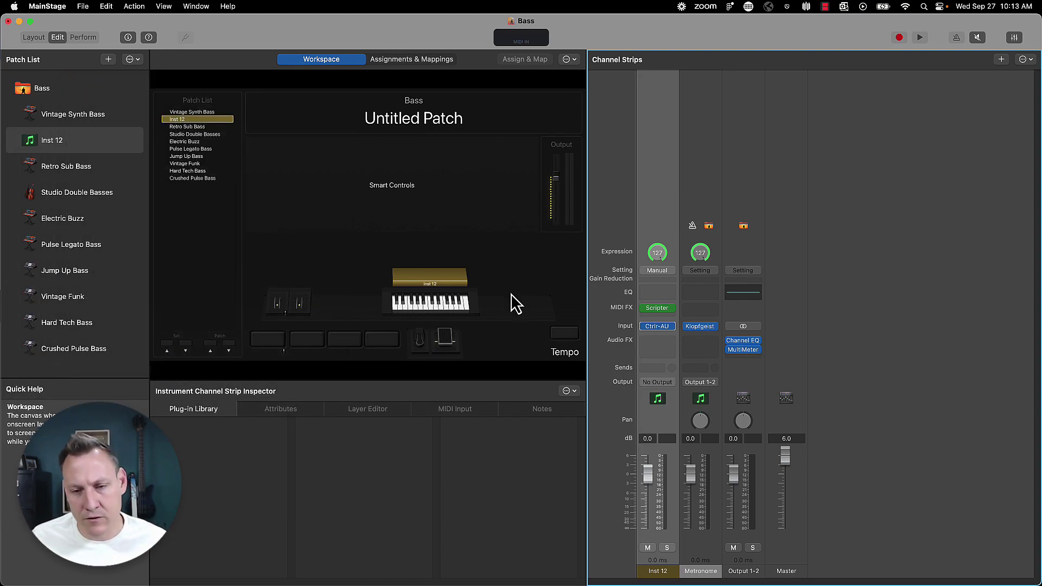